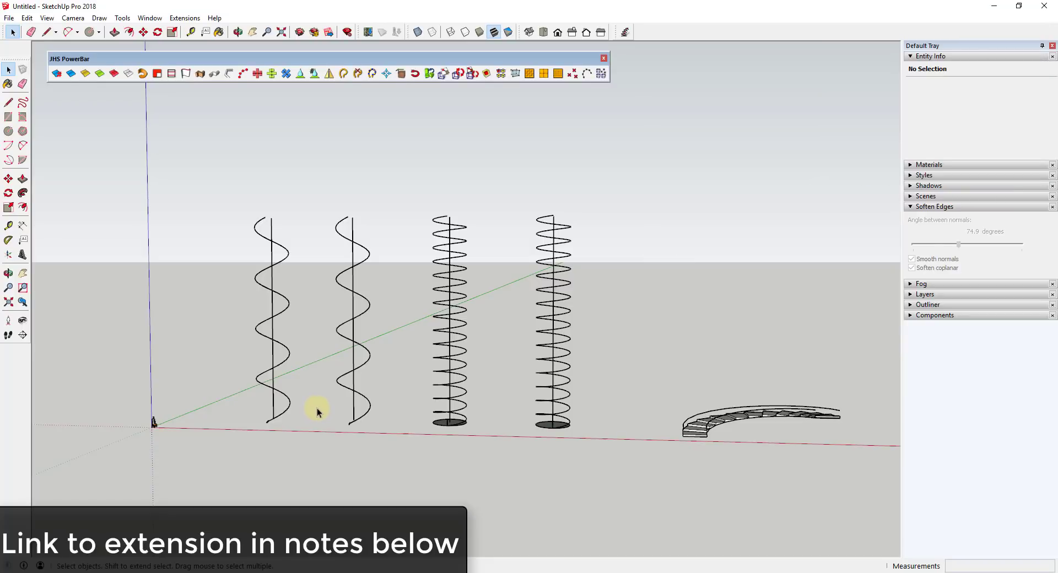
{"action": "middle_click_drag", "start_coordinate": [319, 354], "coordinate": [373, 350]}
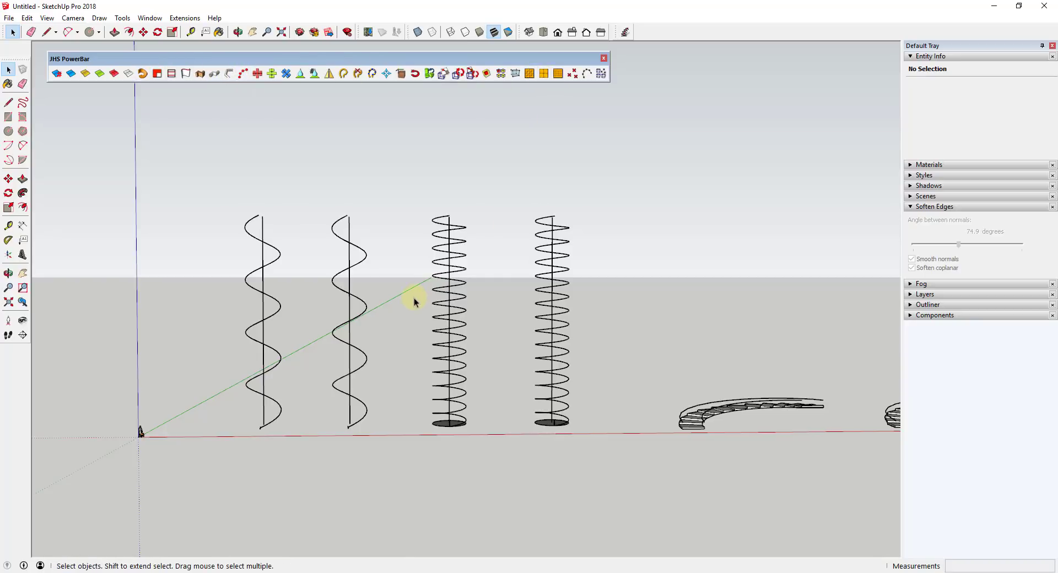
{"action": "middle_click_drag", "start_coordinate": [414, 300], "coordinate": [496, 306]}
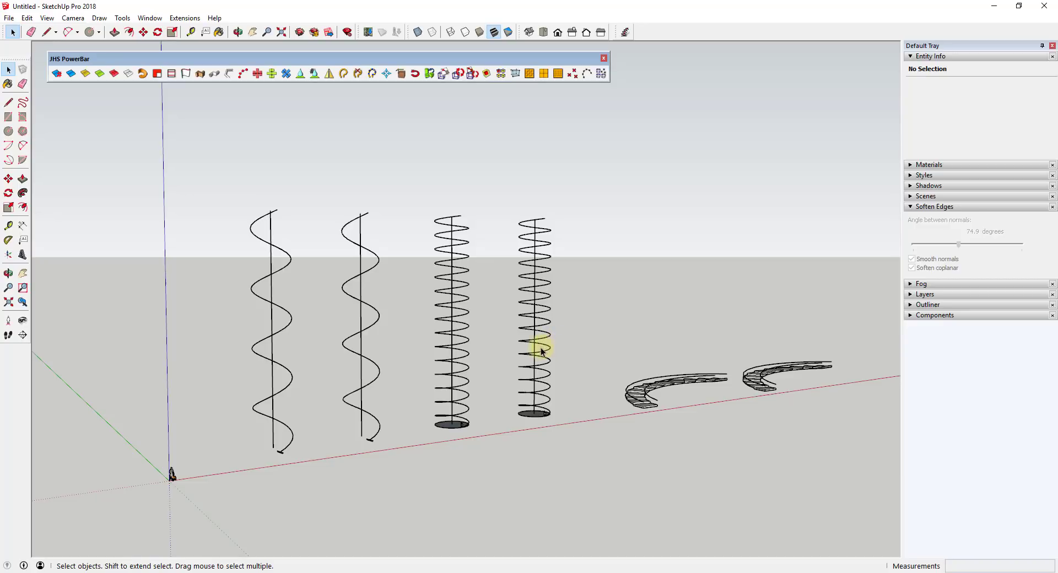
{"action": "middle_click_drag", "start_coordinate": [541, 350], "coordinate": [455, 358]}
{"action": "scroll", "coordinate": [563, 312], "scroll_direction": "down", "scroll_amount": 2}
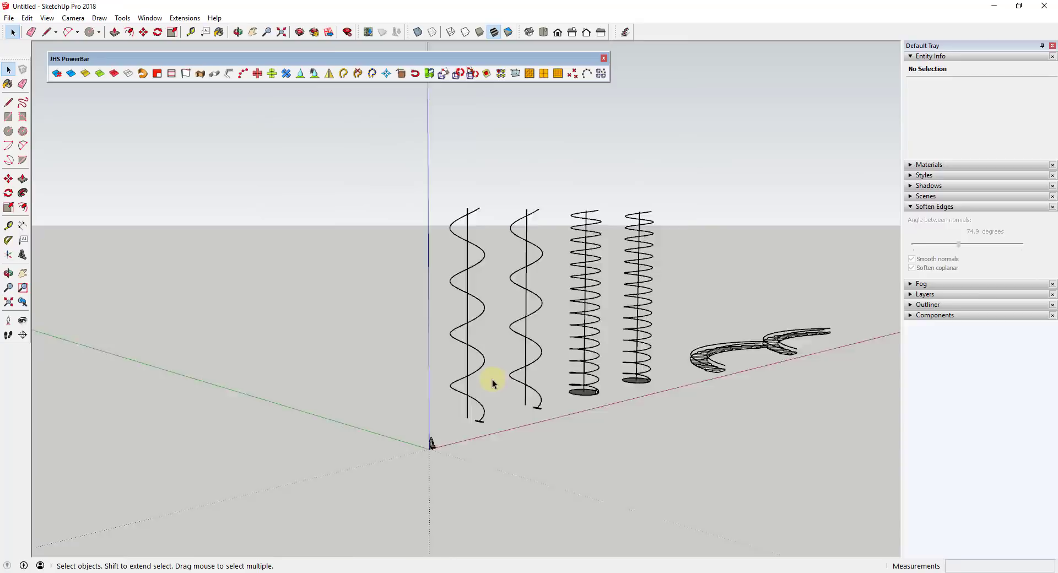
{"action": "scroll", "coordinate": [492, 382], "scroll_direction": "up", "scroll_amount": 4}
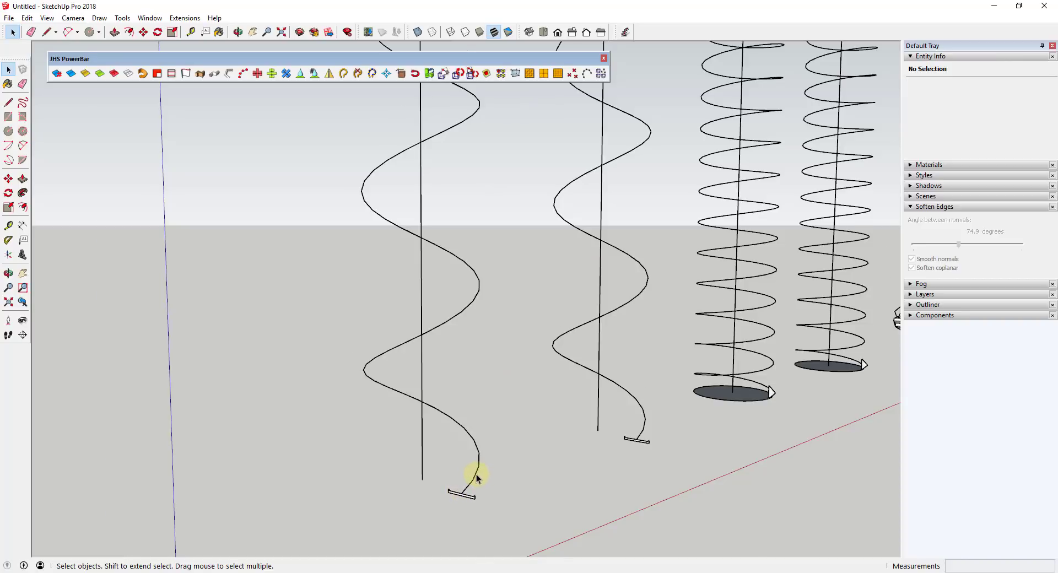
{"action": "scroll", "coordinate": [477, 479], "scroll_direction": "up", "scroll_amount": 1}
{"action": "scroll", "coordinate": [481, 480], "scroll_direction": "up", "scroll_amount": 3}
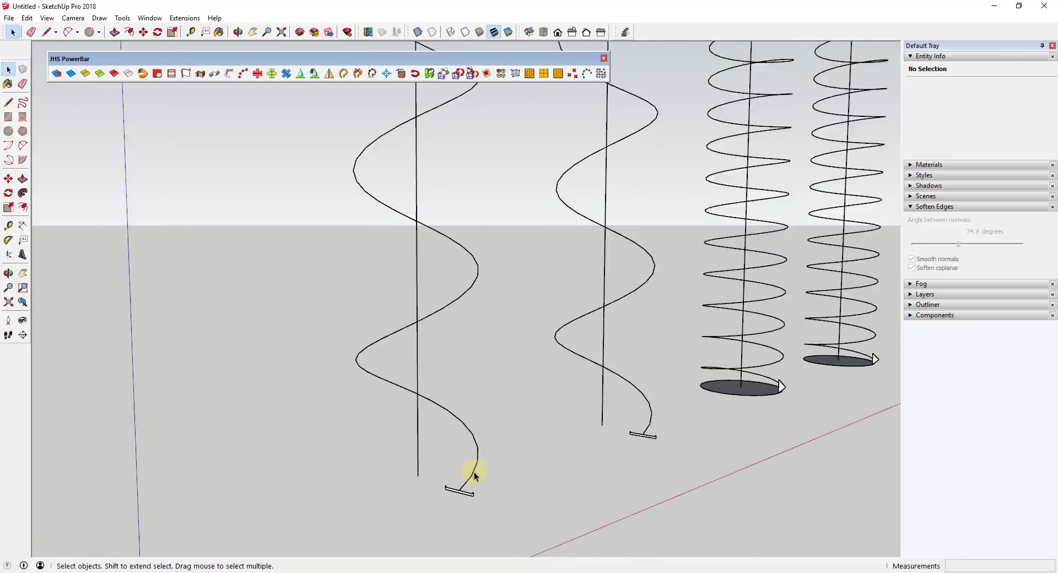
Inside the first helix group, sweep the small bottom profile along the helix with Follow Me.
{"action": "double_click", "coordinate": [474, 485]}
{"action": "scroll", "coordinate": [473, 492], "scroll_direction": "up", "scroll_amount": 2}
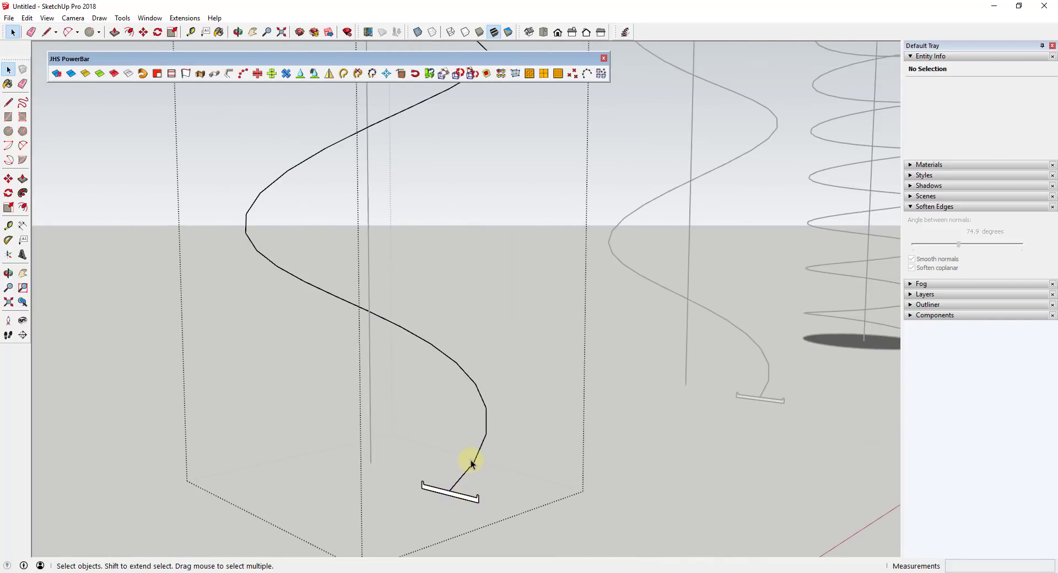
{"action": "left_click", "coordinate": [471, 462]}
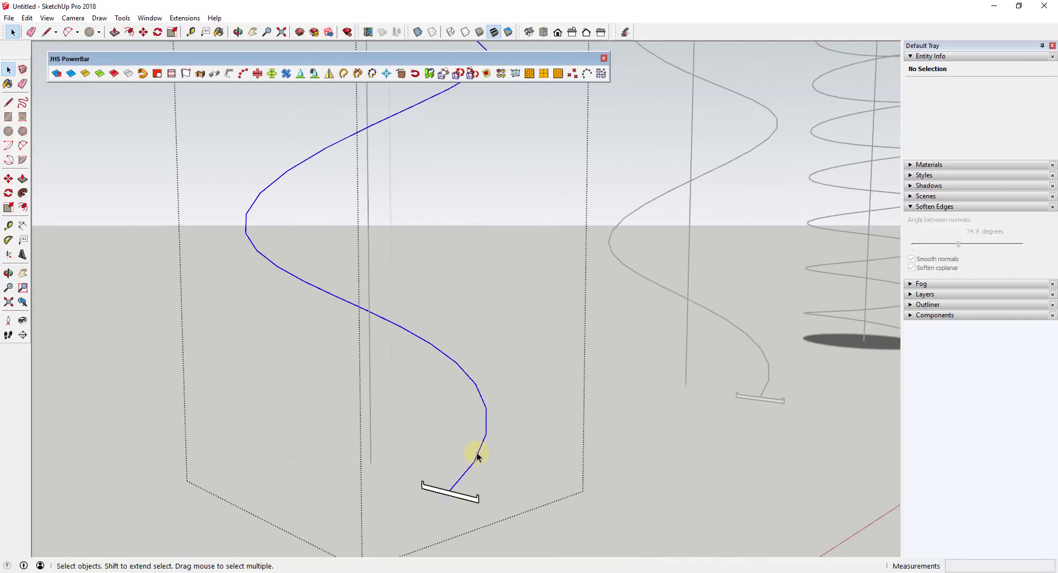
{"action": "left_click", "coordinate": [23, 193]}
{"action": "left_click", "coordinate": [468, 499]}
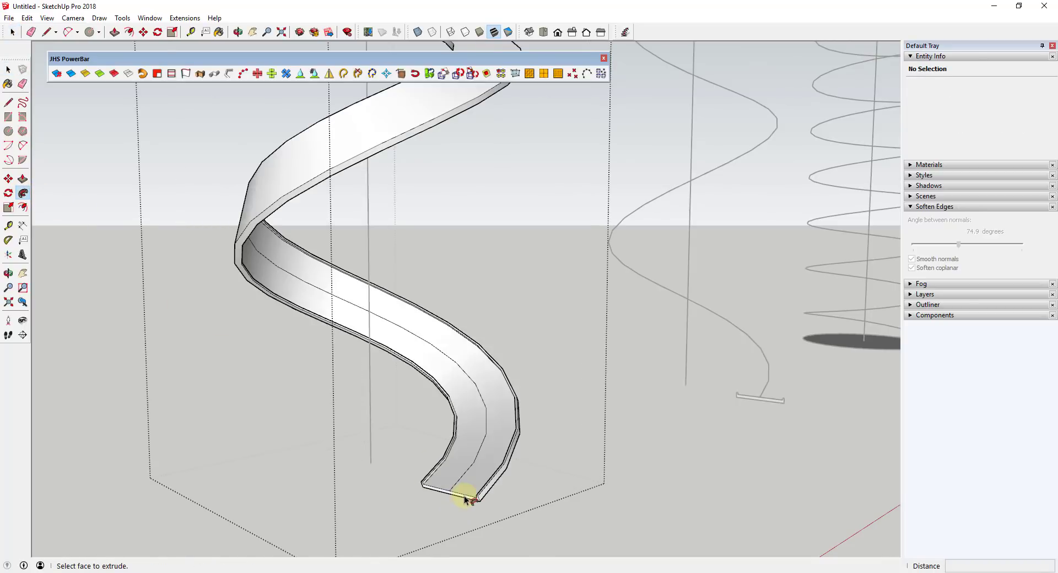
{"action": "scroll", "coordinate": [468, 499], "scroll_direction": "down", "scroll_amount": 4}
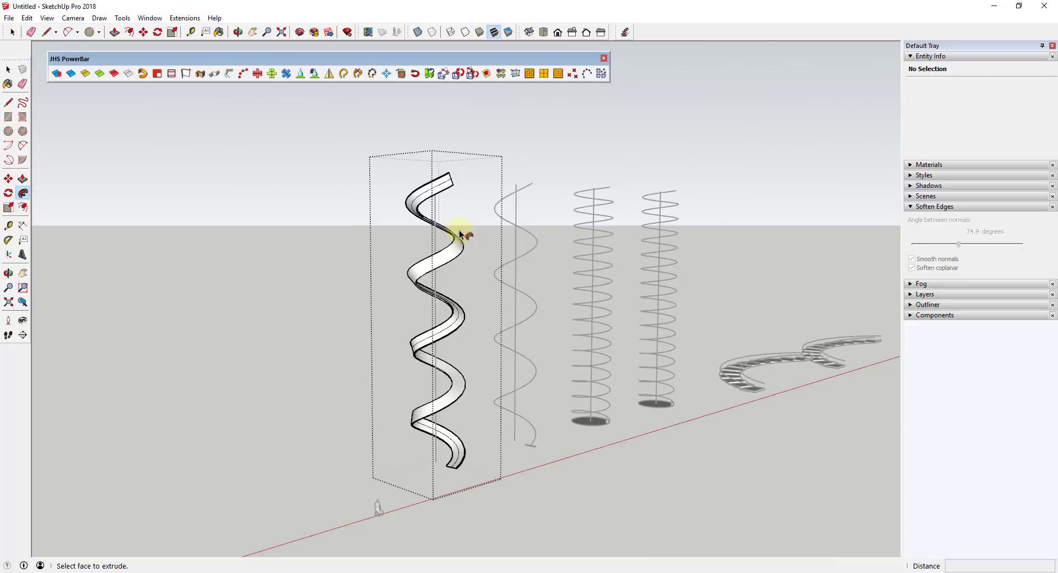
{"action": "scroll", "coordinate": [455, 474], "scroll_direction": "up", "scroll_amount": 8}
{"action": "scroll", "coordinate": [492, 373], "scroll_direction": "up", "scroll_amount": 6}
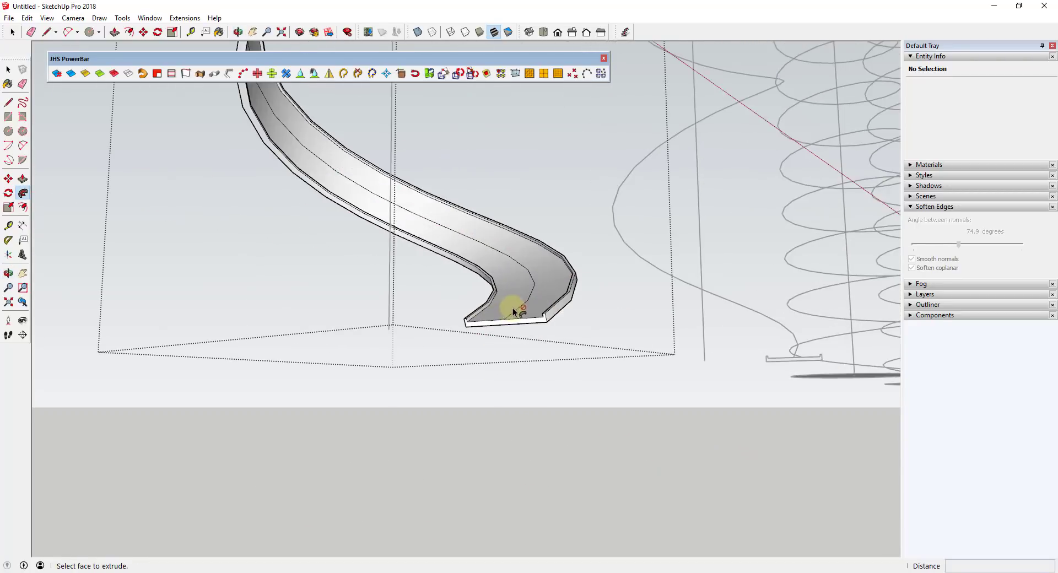
Inspect the finished spiral ribbon from several angles, then exit the helix group.
{"action": "left_click", "coordinate": [514, 333]}
{"action": "scroll", "coordinate": [513, 330], "scroll_direction": "down", "scroll_amount": 8}
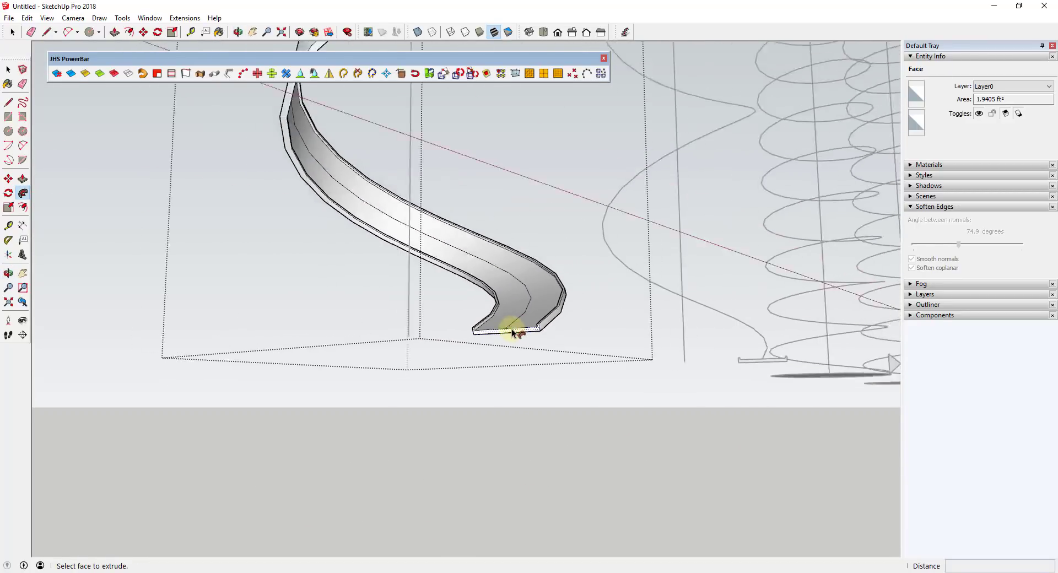
{"action": "middle_click_drag", "start_coordinate": [504, 303], "coordinate": [441, 457]}
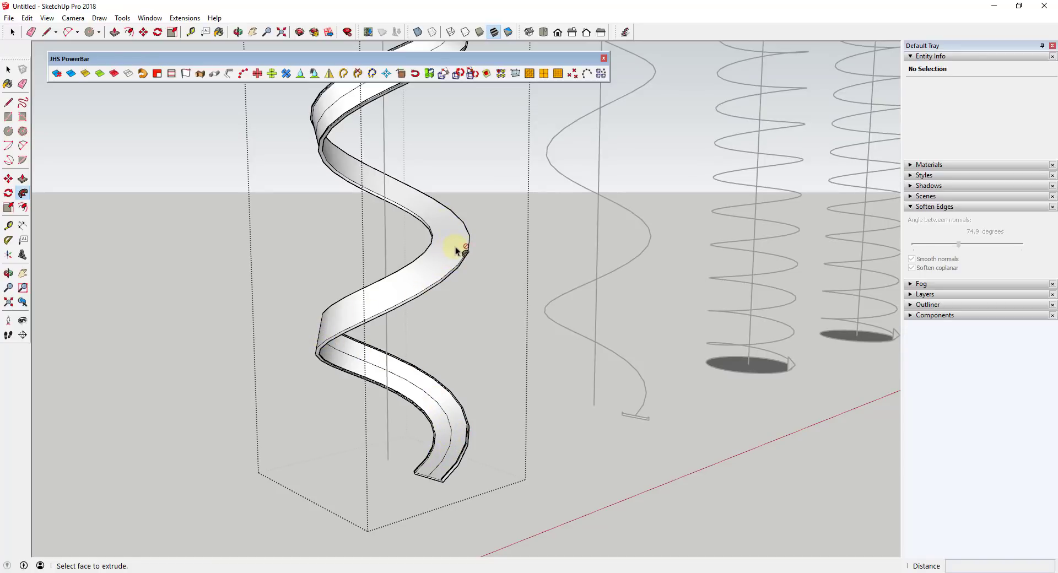
{"action": "scroll", "coordinate": [343, 131], "scroll_direction": "down", "scroll_amount": 3}
{"action": "scroll", "coordinate": [343, 131], "scroll_direction": "down", "scroll_amount": 4}
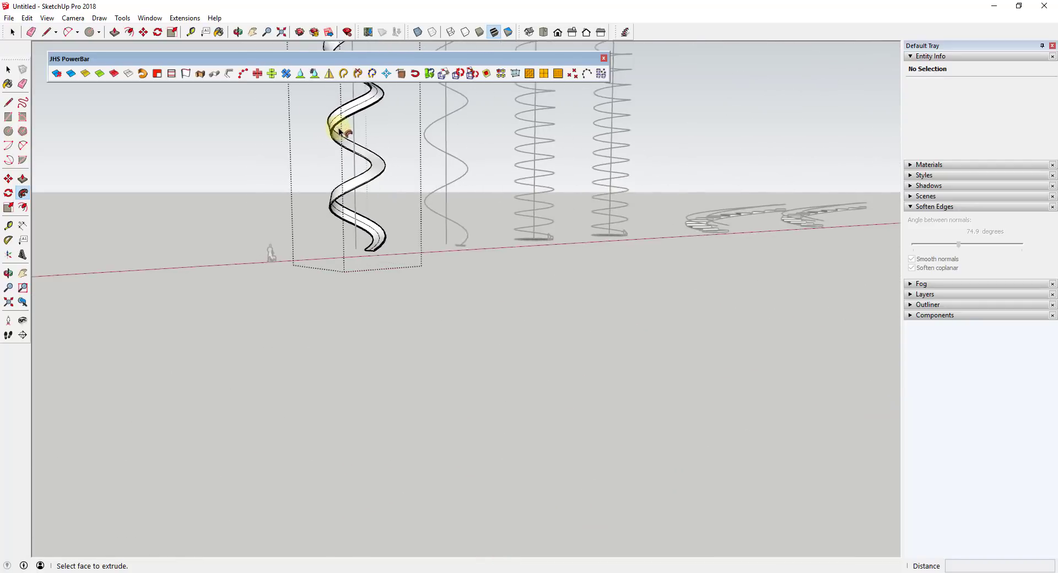
{"action": "middle_click_drag", "start_coordinate": [342, 111], "coordinate": [432, 307]}
{"action": "scroll", "coordinate": [423, 246], "scroll_direction": "up", "scroll_amount": 2}
{"action": "scroll", "coordinate": [423, 242], "scroll_direction": "up", "scroll_amount": 3}
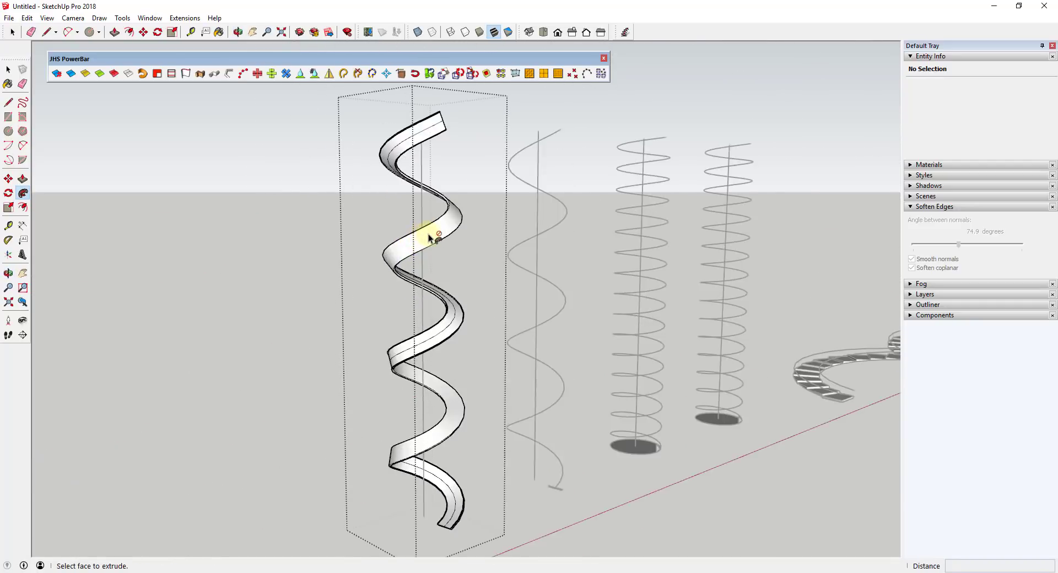
{"action": "scroll", "coordinate": [425, 237], "scroll_direction": "down", "scroll_amount": 2}
{"action": "scroll", "coordinate": [430, 240], "scroll_direction": "up", "scroll_amount": 2}
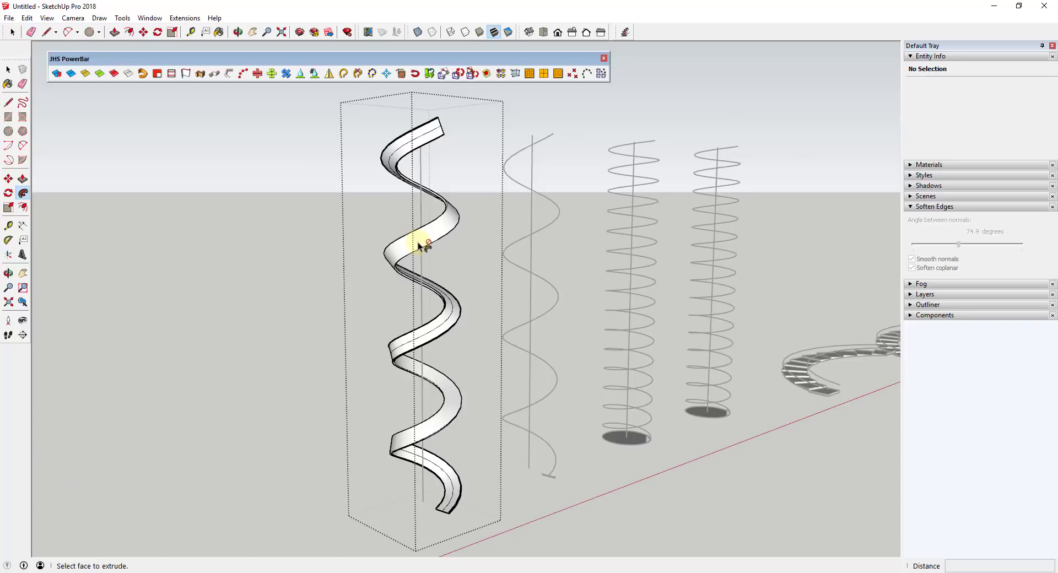
{"action": "scroll", "coordinate": [394, 259], "scroll_direction": "down", "scroll_amount": 3}
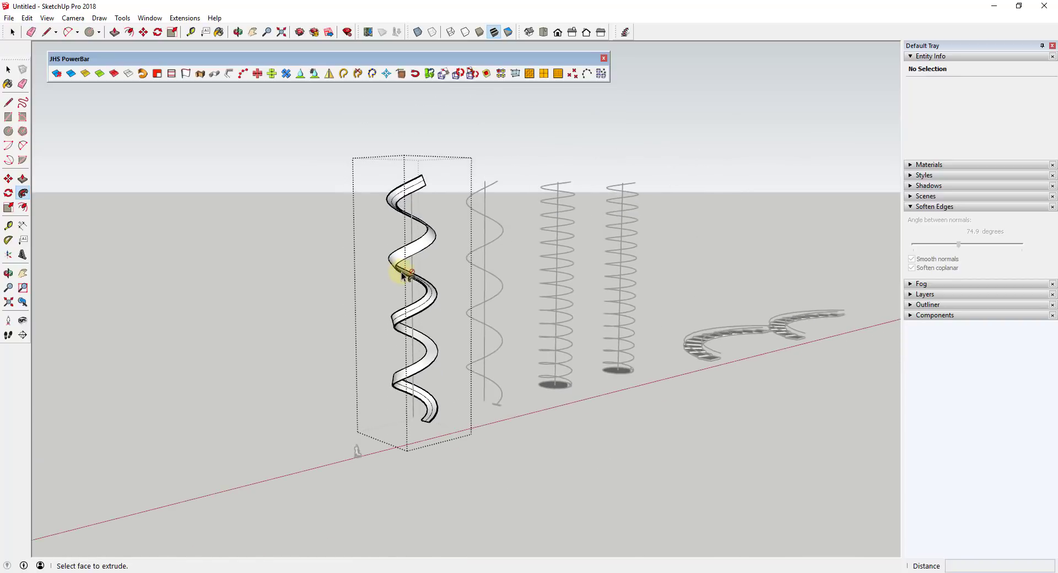
{"action": "scroll", "coordinate": [402, 270], "scroll_direction": "up", "scroll_amount": 2}
{"action": "key", "text": "space"}
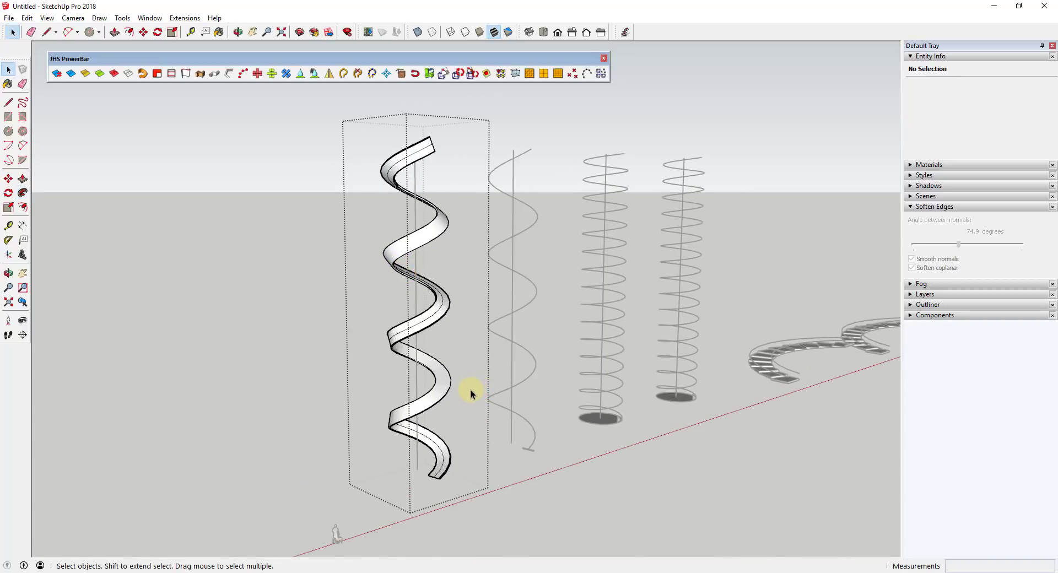
{"action": "left_click", "coordinate": [473, 393]}
{"action": "scroll", "coordinate": [563, 431], "scroll_direction": "up", "scroll_amount": 3}
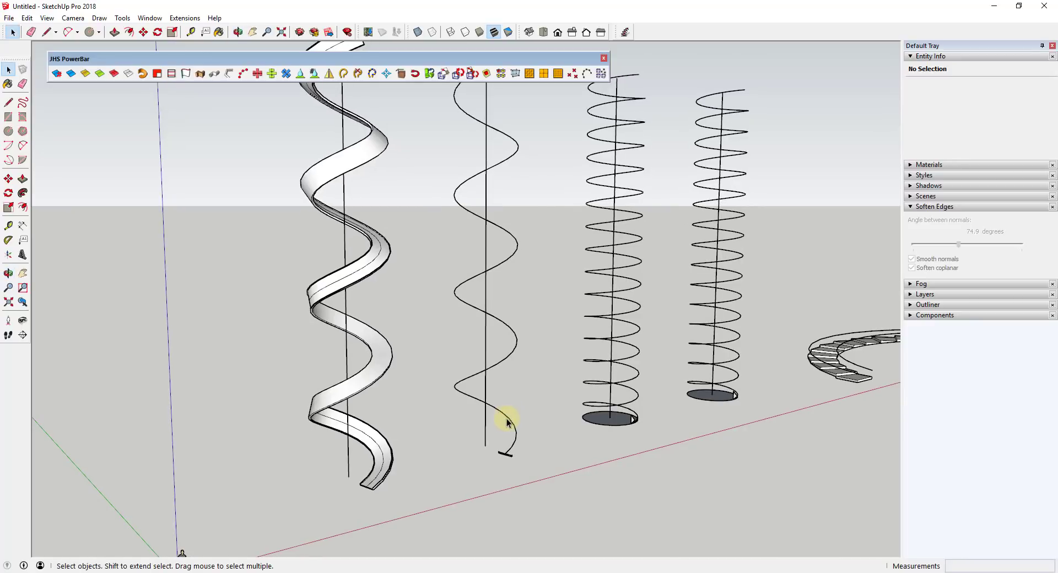
Extrude the second helix's small bottom profile along its curve with JHS Upright Extruder.
{"action": "double_click", "coordinate": [507, 423]}
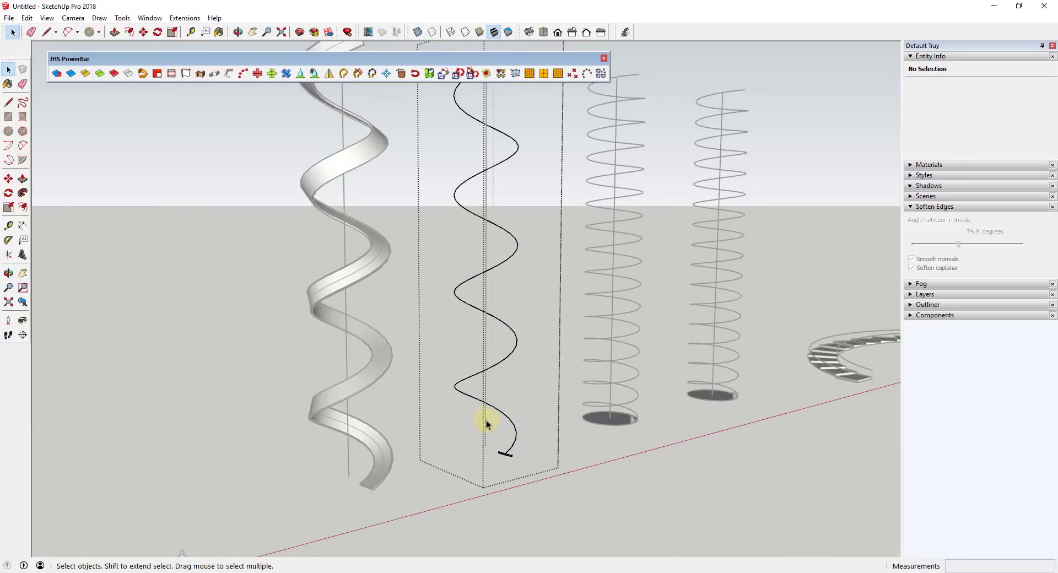
{"action": "left_click", "coordinate": [504, 417]}
{"action": "scroll", "coordinate": [495, 448], "scroll_direction": "up", "scroll_amount": 3}
{"action": "left_click_drag", "start_coordinate": [488, 445], "coordinate": [589, 512], "text": "shift"}
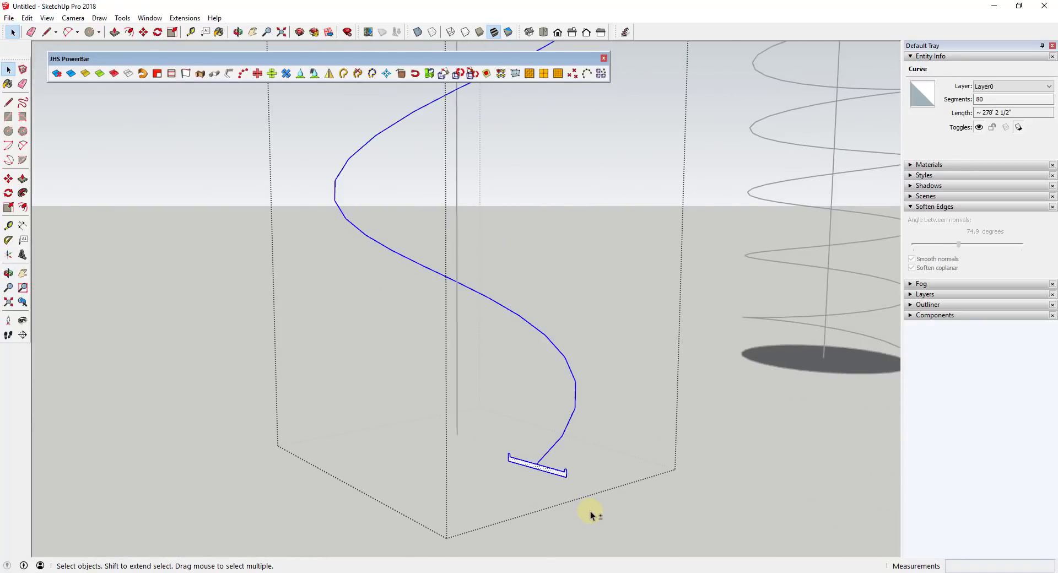
{"action": "left_click", "coordinate": [144, 74]}
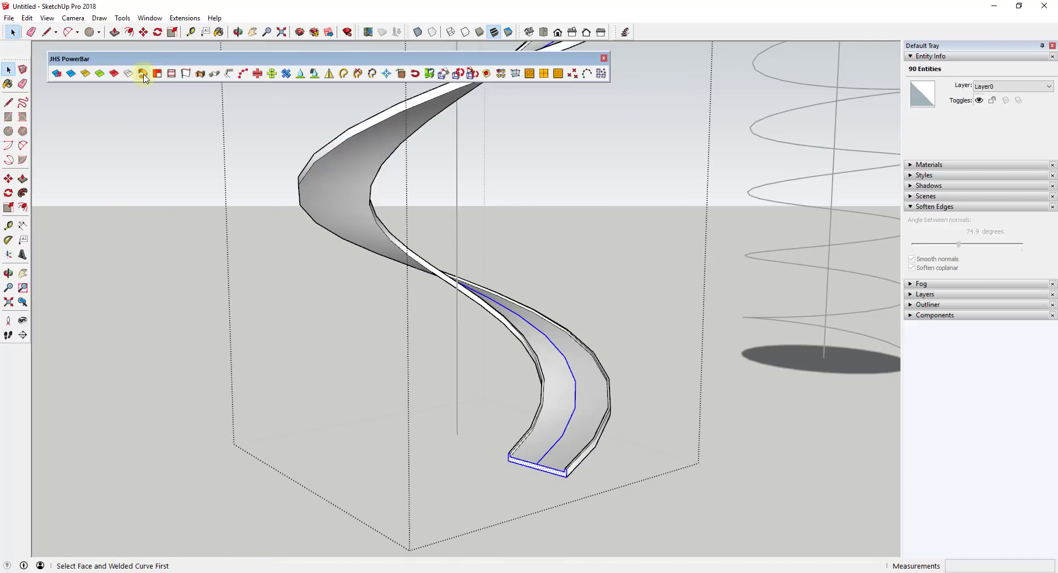
Orbit around the new spiral ribbon to view the spirals upright, then clear the selection.
{"action": "middle_click_drag", "start_coordinate": [550, 465], "coordinate": [547, 515]}
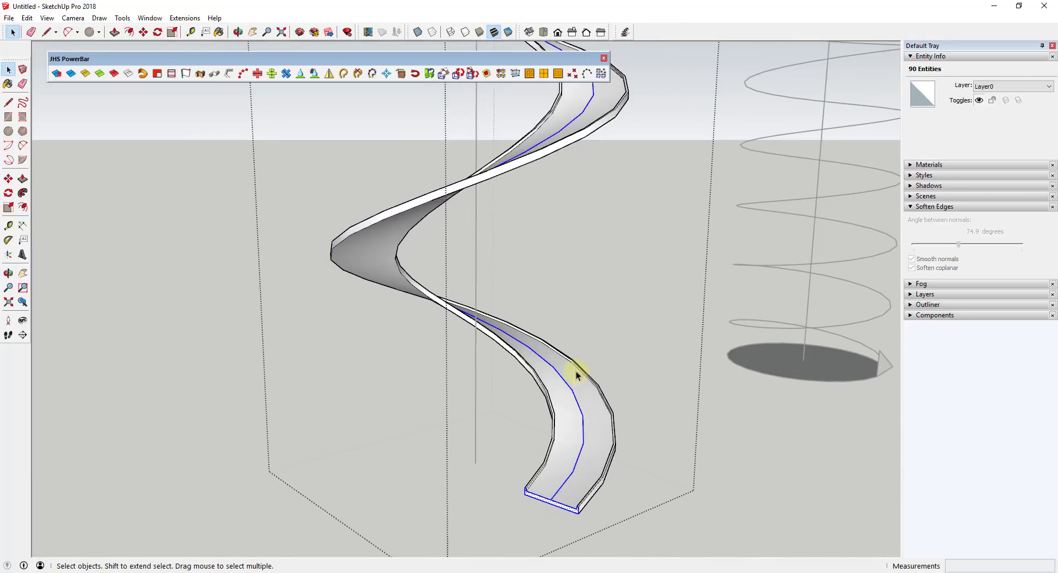
{"action": "middle_click_drag", "start_coordinate": [425, 220], "coordinate": [508, 236]}
{"action": "scroll", "coordinate": [491, 264], "scroll_direction": "down", "scroll_amount": 6}
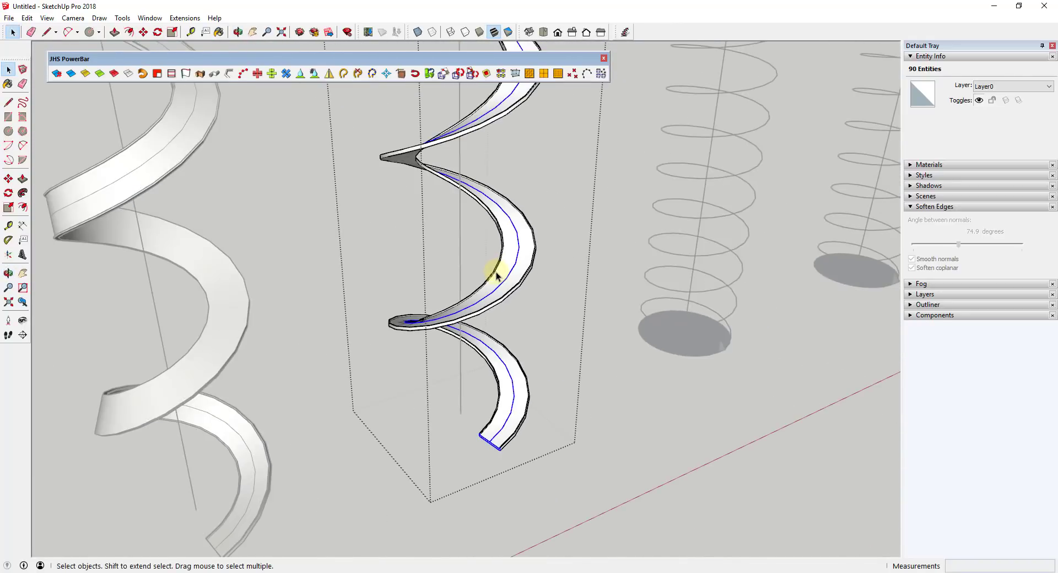
{"action": "scroll", "coordinate": [493, 256], "scroll_direction": "down", "scroll_amount": 3}
{"action": "scroll", "coordinate": [489, 158], "scroll_direction": "up", "scroll_amount": 6}
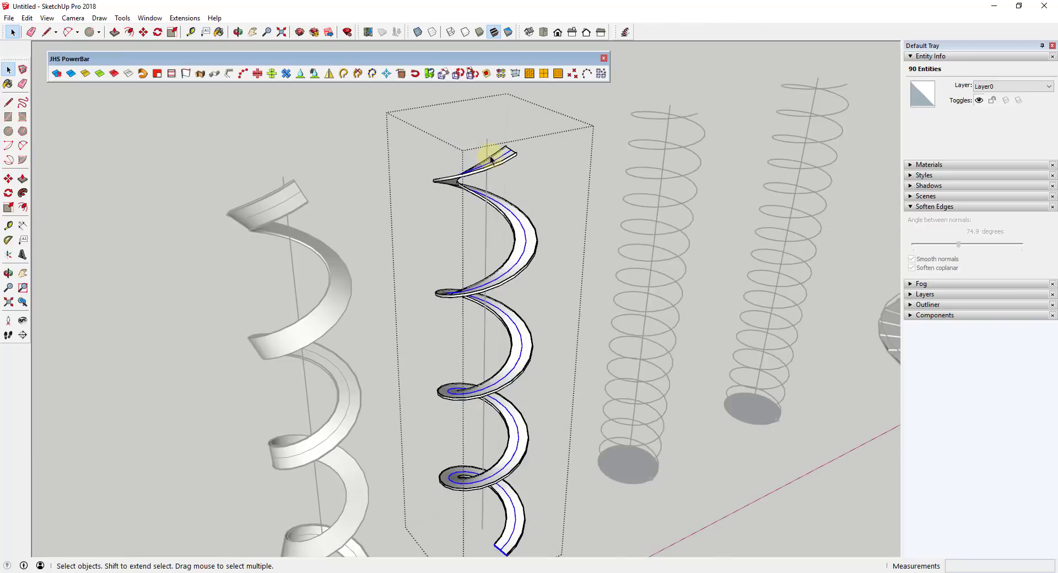
{"action": "middle_click_drag", "start_coordinate": [510, 158], "coordinate": [386, 292]}
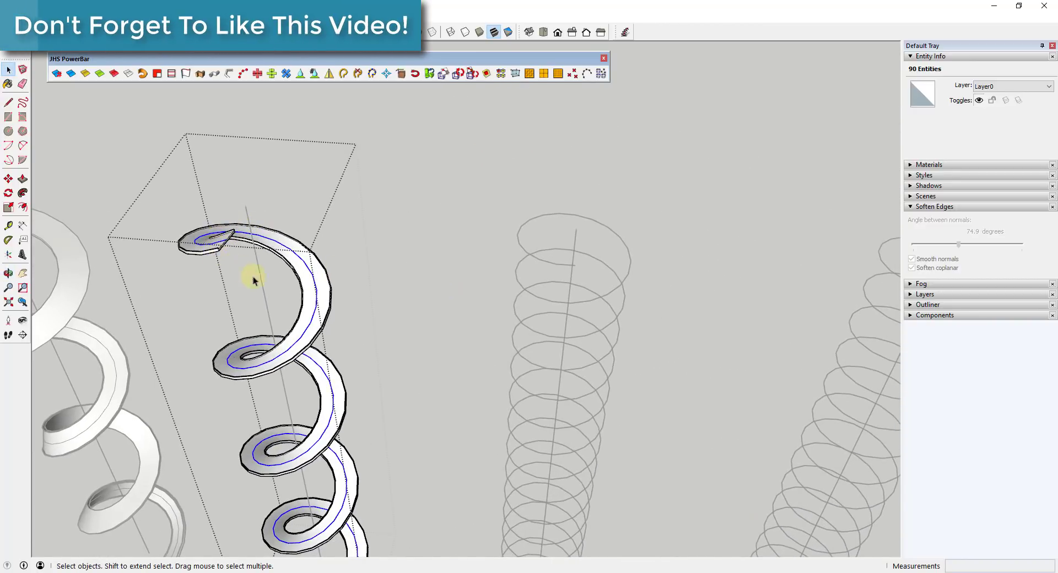
{"action": "scroll", "coordinate": [292, 352], "scroll_direction": "down", "scroll_amount": 3}
{"action": "scroll", "coordinate": [303, 388], "scroll_direction": "down", "scroll_amount": 3}
{"action": "middle_click_drag", "start_coordinate": [338, 340], "coordinate": [547, 243]}
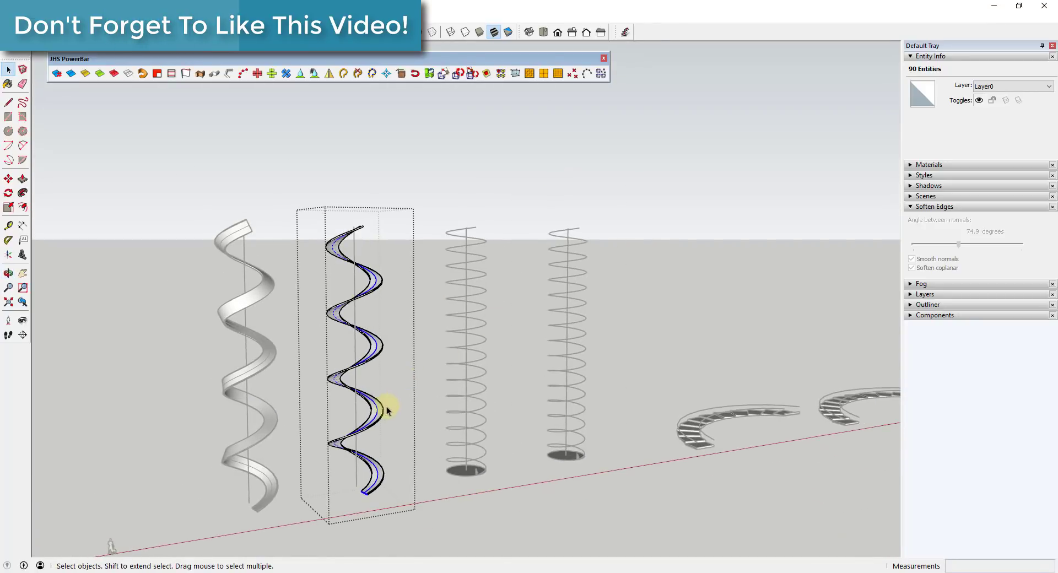
{"action": "scroll", "coordinate": [388, 402], "scroll_direction": "up", "scroll_amount": 5}
{"action": "scroll", "coordinate": [391, 398], "scroll_direction": "down", "scroll_amount": 5}
{"action": "left_click", "coordinate": [404, 382]}
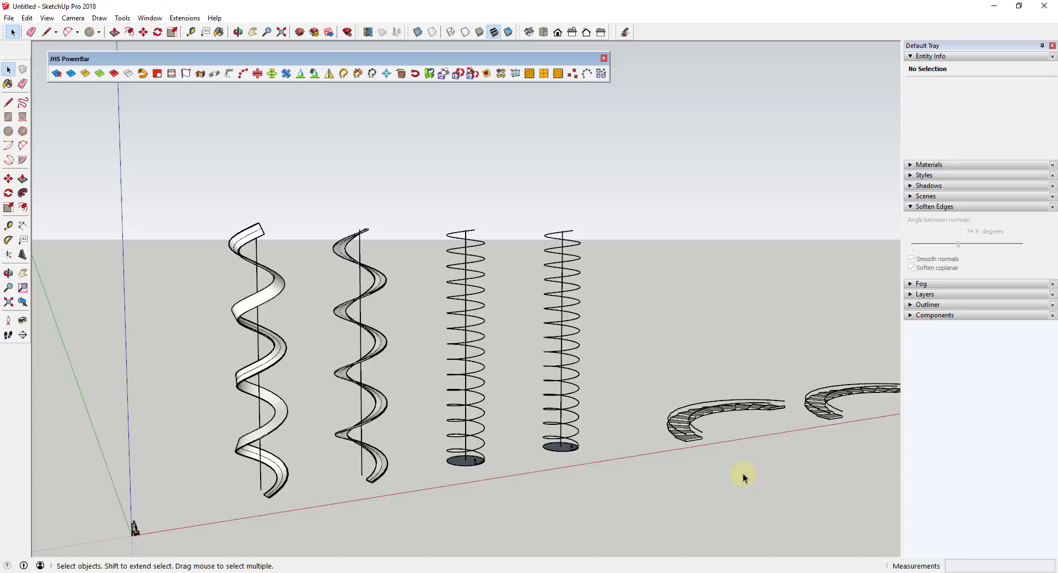
Sweep the third spring's base profile along its helix with Follow Me into a ribbon.
{"action": "scroll", "coordinate": [586, 371], "scroll_direction": "down", "scroll_amount": 2}
{"action": "scroll", "coordinate": [587, 368], "scroll_direction": "up", "scroll_amount": 3}
{"action": "middle_click_drag", "start_coordinate": [534, 382], "coordinate": [638, 336]}
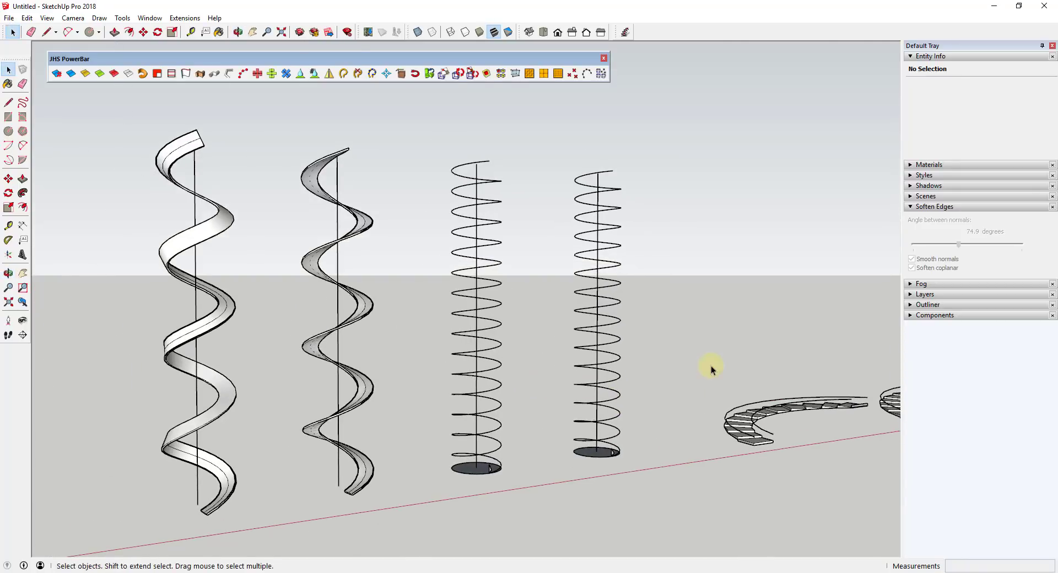
{"action": "scroll", "coordinate": [627, 352], "scroll_direction": "up", "scroll_amount": 5}
{"action": "scroll", "coordinate": [626, 352], "scroll_direction": "down", "scroll_amount": 2}
{"action": "double_click", "coordinate": [449, 369]}
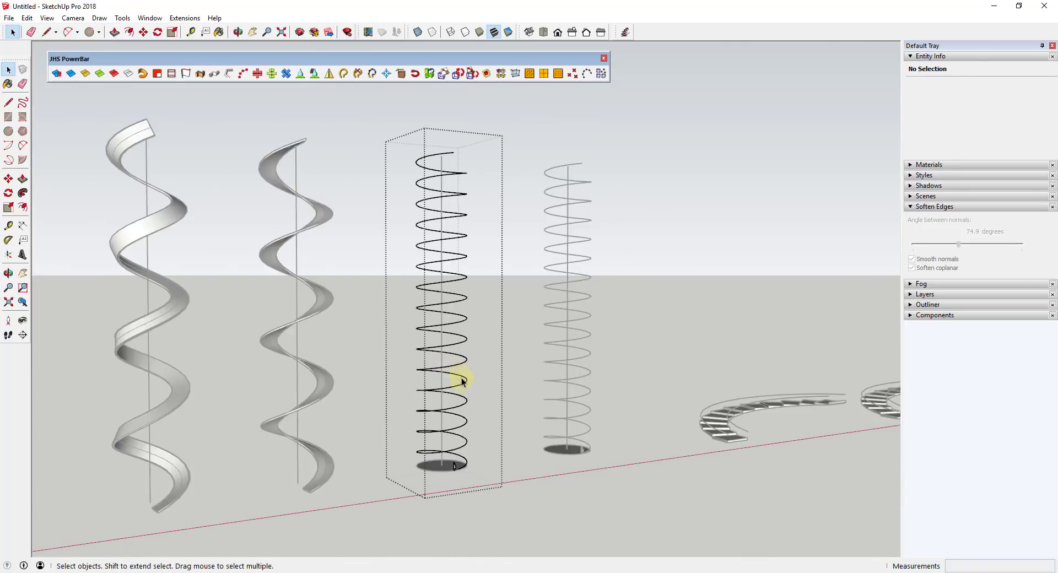
{"action": "scroll", "coordinate": [463, 405], "scroll_direction": "up", "scroll_amount": 2}
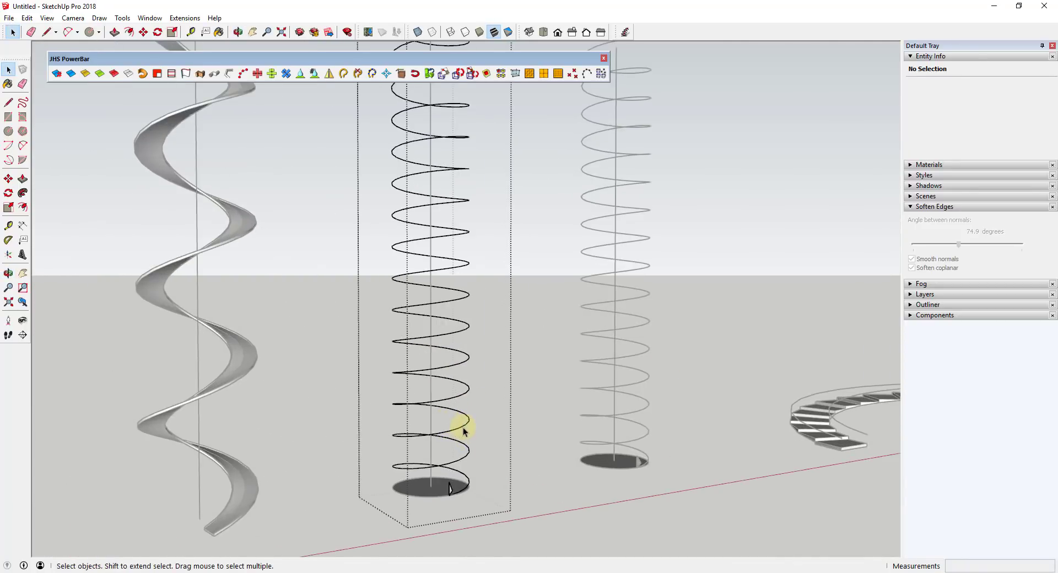
{"action": "left_click", "coordinate": [451, 466]}
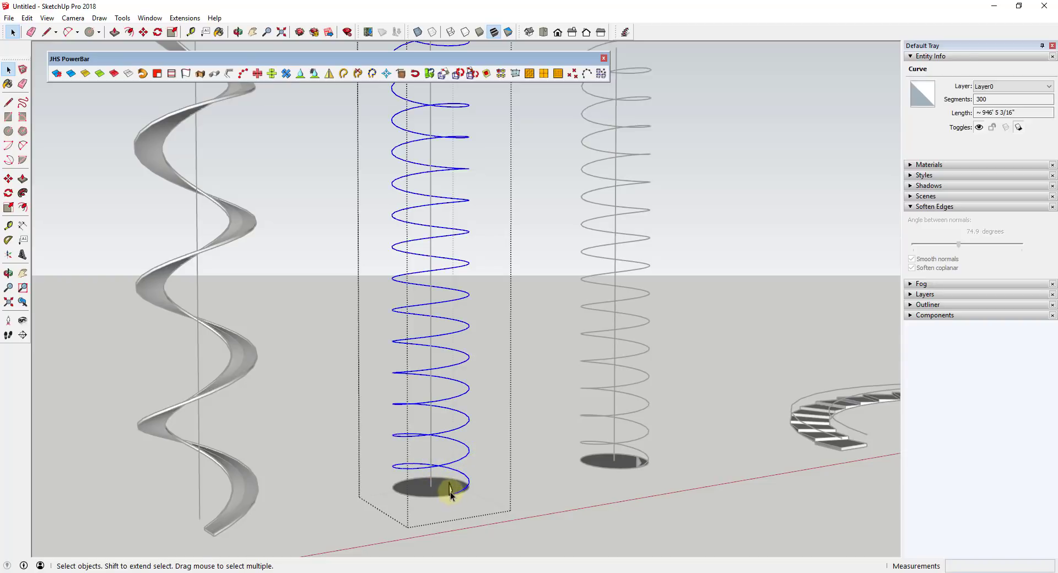
{"action": "scroll", "coordinate": [457, 495], "scroll_direction": "up", "scroll_amount": 2}
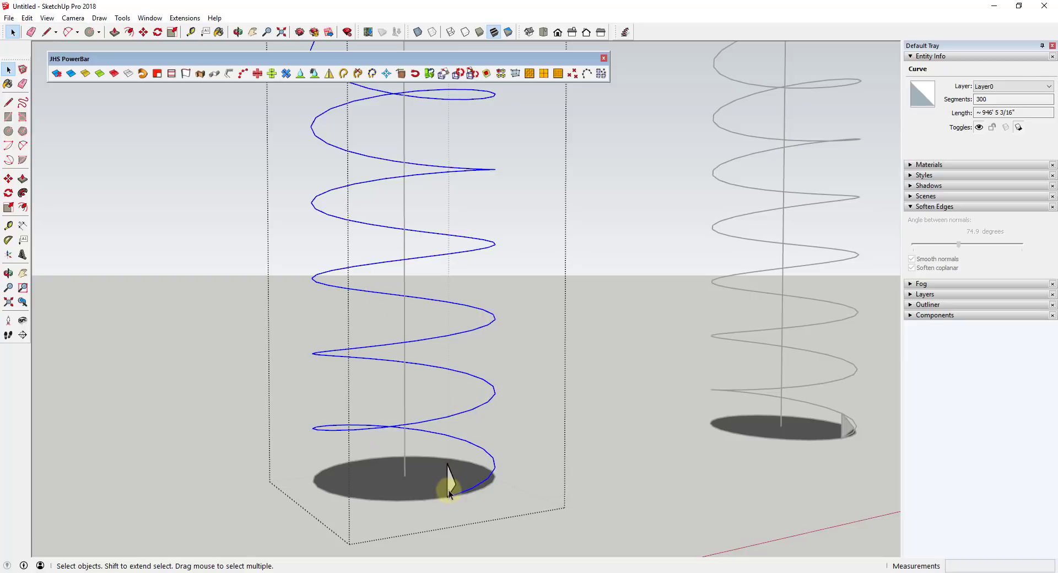
{"action": "left_click", "coordinate": [23, 193]}
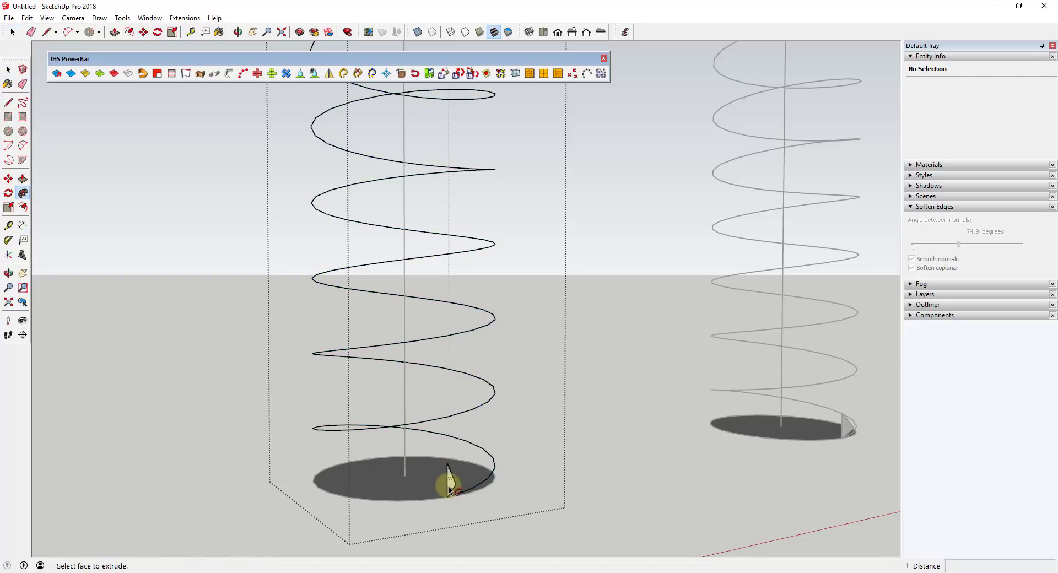
{"action": "left_click", "coordinate": [449, 485]}
Leave the group and Push/Pull the base disc up into a cylinder reaching the spiral's top.
{"action": "scroll", "coordinate": [450, 487], "scroll_direction": "down", "scroll_amount": 5}
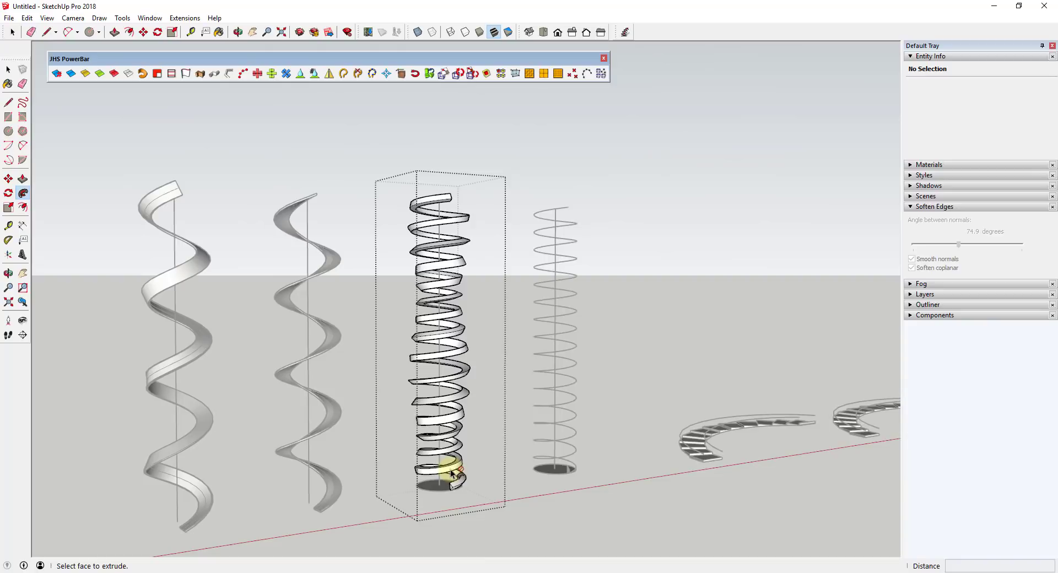
{"action": "middle_click_drag", "start_coordinate": [442, 303], "coordinate": [386, 293]}
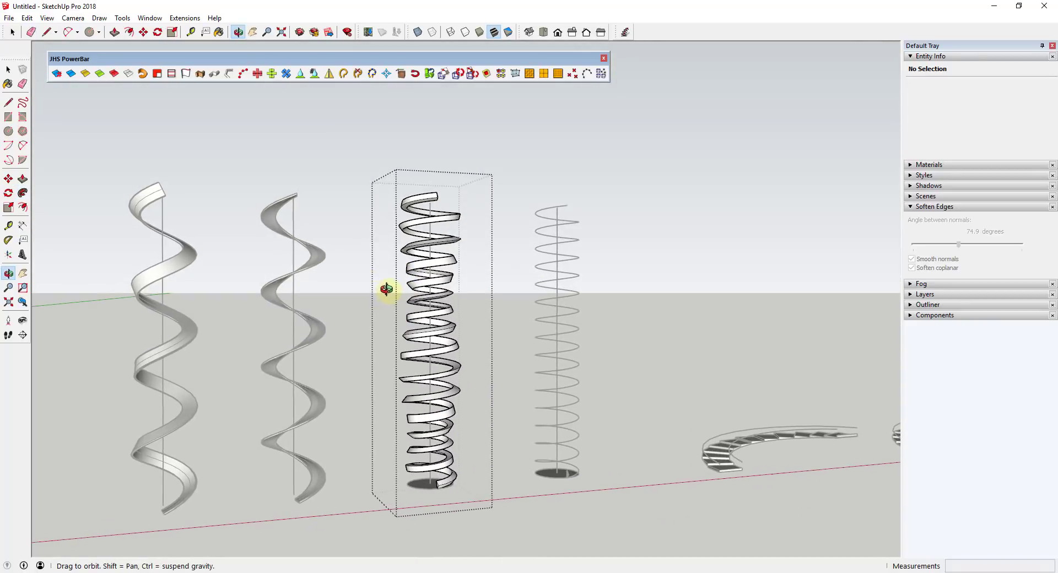
{"action": "key", "text": "space"}
{"action": "left_click", "coordinate": [473, 484]}
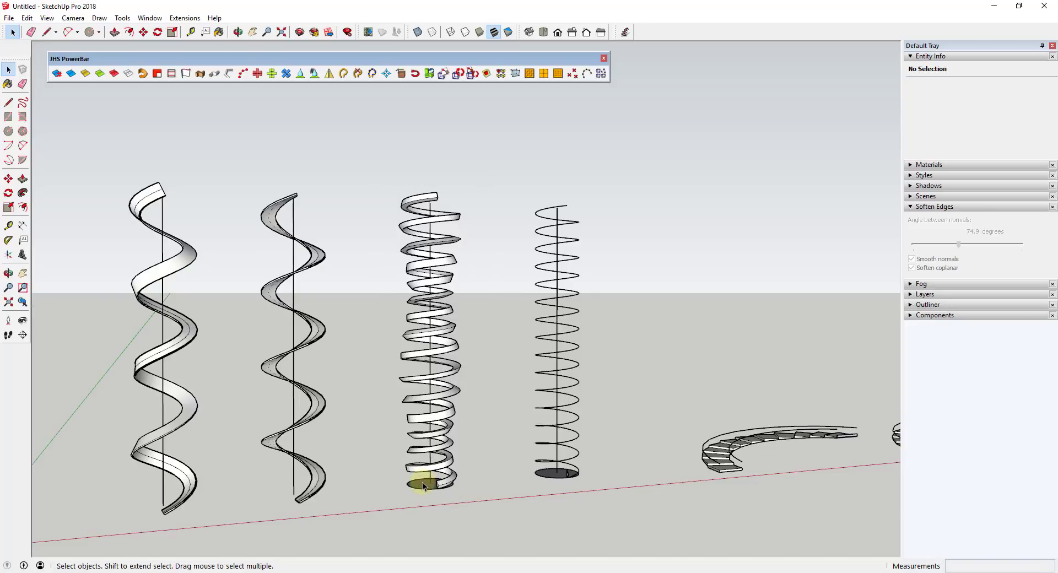
{"action": "left_click", "coordinate": [420, 486]}
{"action": "key", "text": "p"}
{"action": "left_click_drag", "start_coordinate": [421, 486], "coordinate": [432, 182]}
{"action": "middle_click_drag", "start_coordinate": [432, 182], "coordinate": [471, 221]}
{"action": "key", "text": "space"}
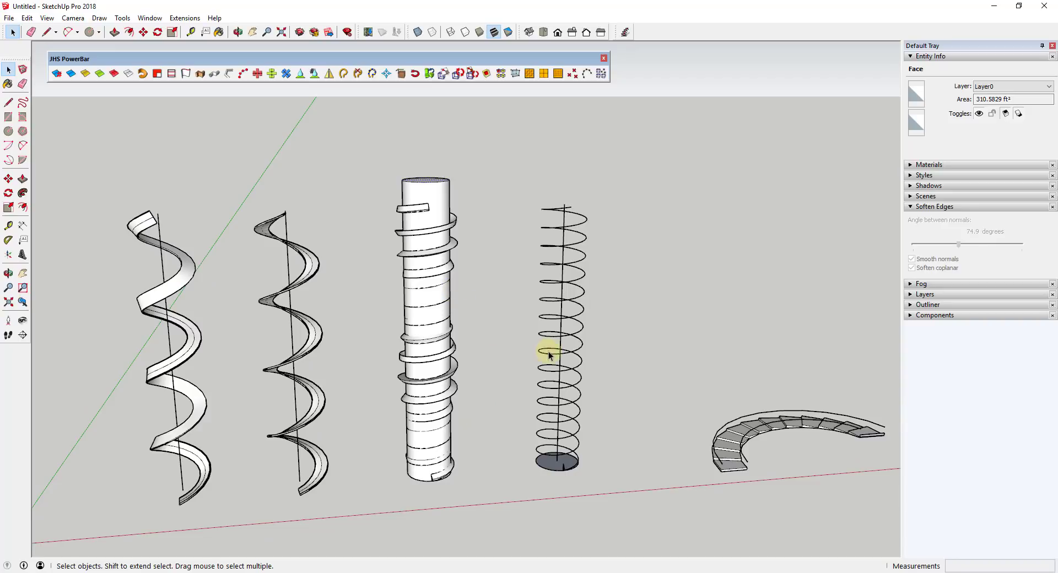
{"action": "middle_click_drag", "start_coordinate": [449, 361], "coordinate": [448, 337]}
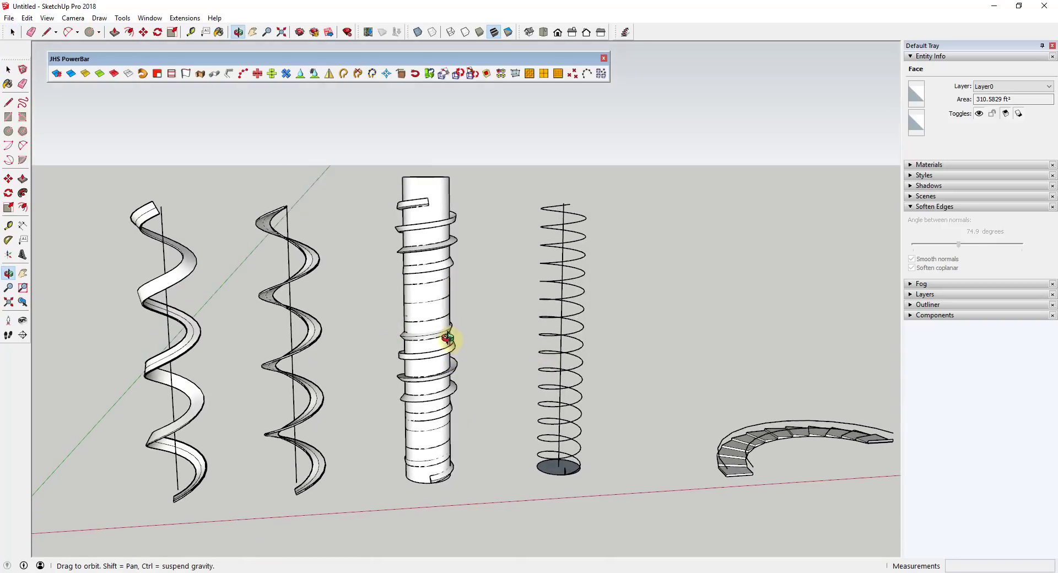
Extrude the triangle profile along the fourth spring's helix with JHS Upright Extruder.
{"action": "scroll", "coordinate": [597, 477], "scroll_direction": "up", "scroll_amount": 3}
{"action": "scroll", "coordinate": [596, 477], "scroll_direction": "up", "scroll_amount": 3}
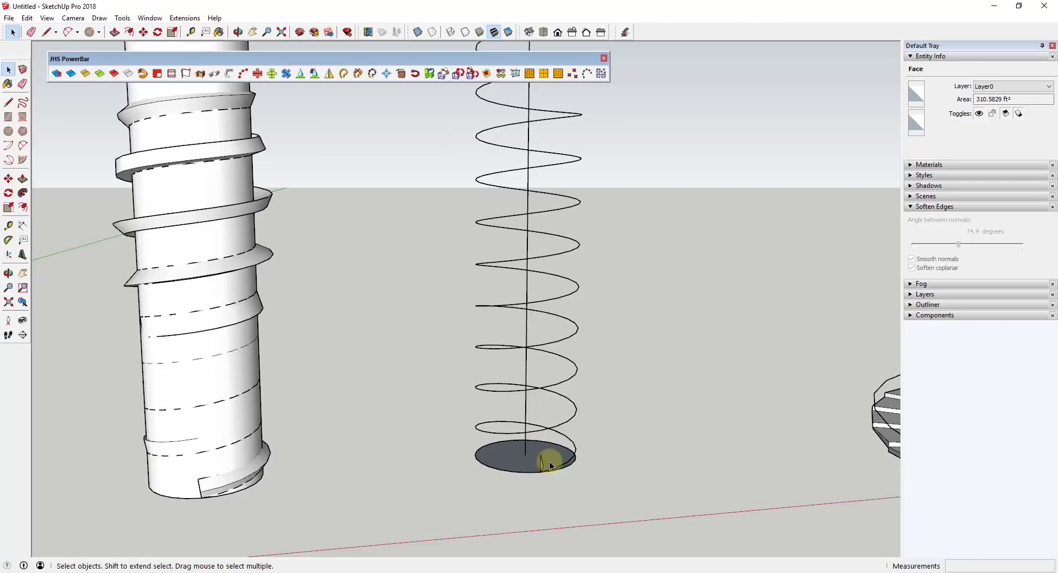
{"action": "double_click", "coordinate": [559, 472]}
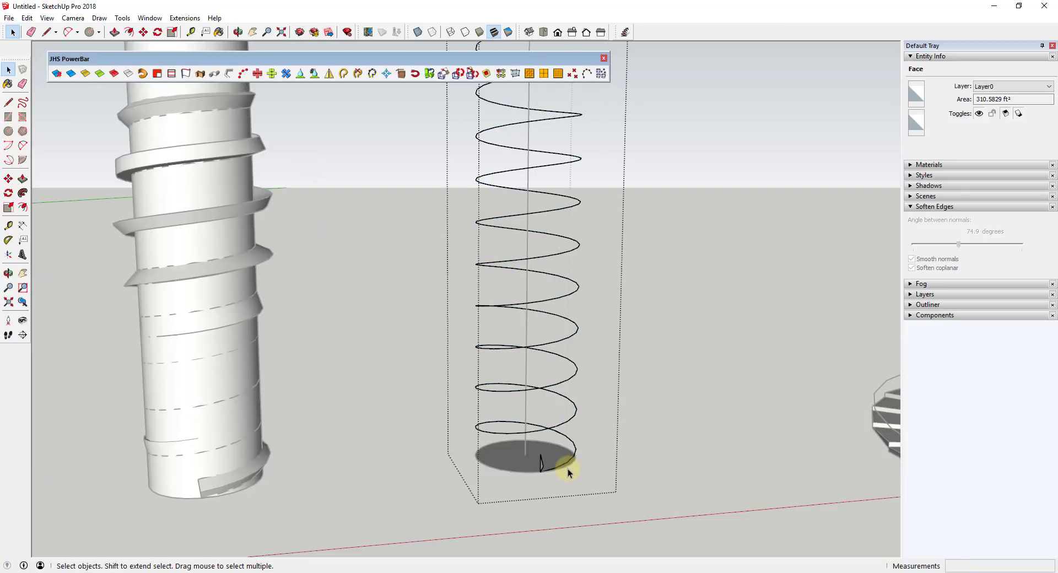
{"action": "scroll", "coordinate": [568, 470], "scroll_direction": "up", "scroll_amount": 3}
{"action": "middle_click_drag", "start_coordinate": [570, 471], "coordinate": [562, 442]}
{"action": "scroll", "coordinate": [563, 442], "scroll_direction": "up", "scroll_amount": 4}
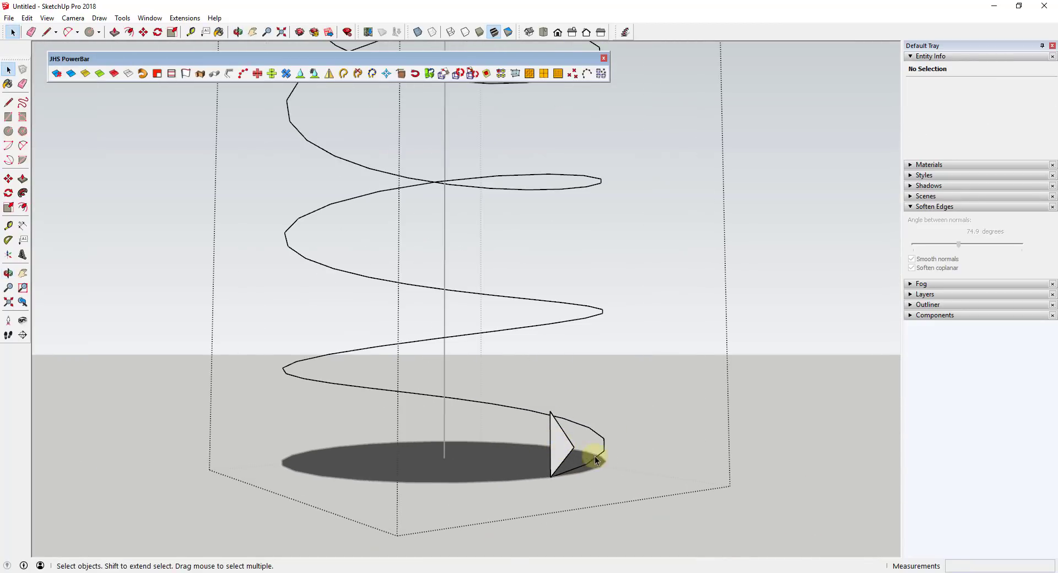
{"action": "left_click", "coordinate": [603, 448]}
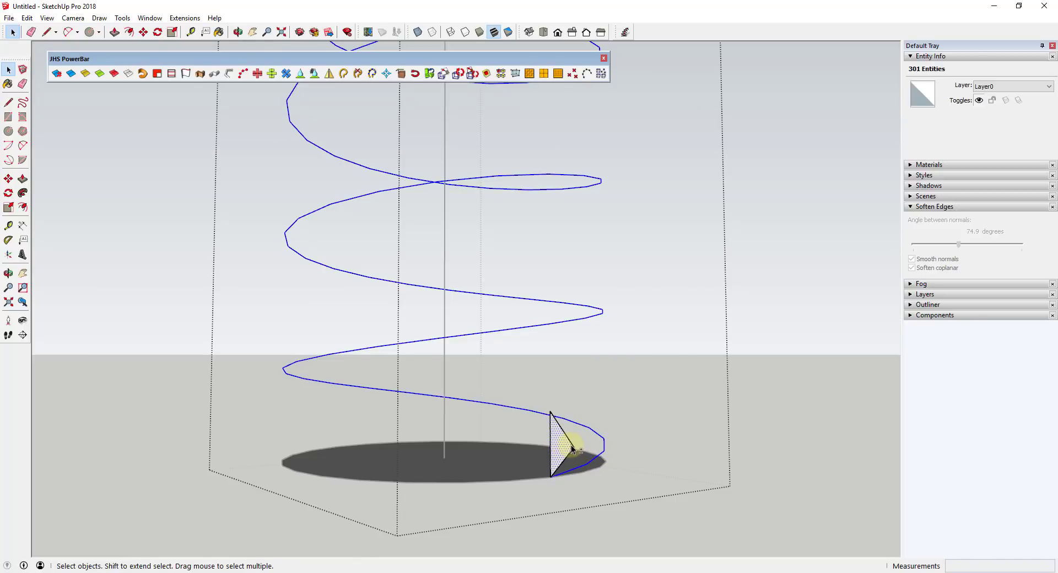
{"action": "left_click", "coordinate": [142, 74]}
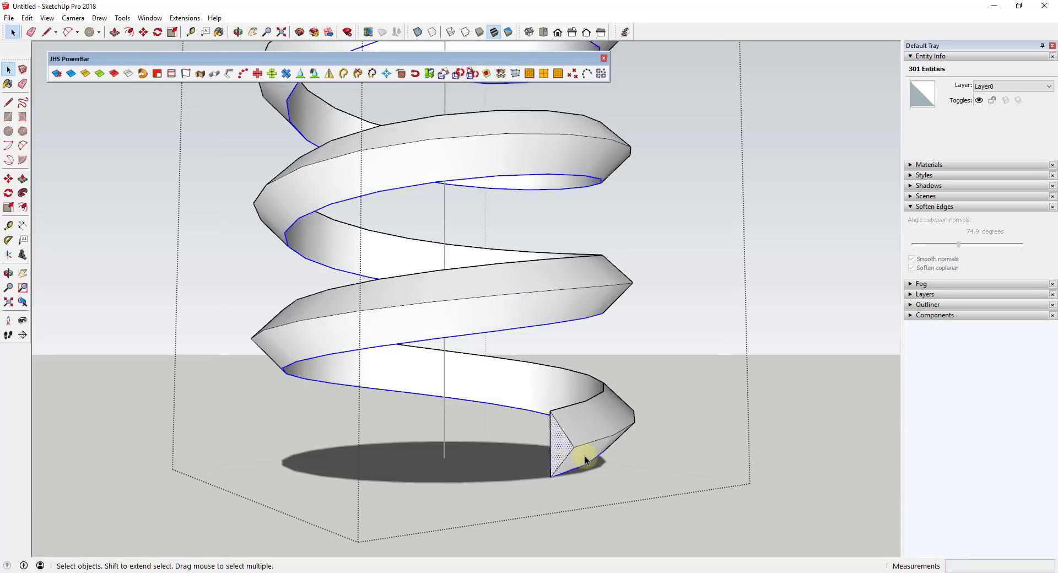
{"action": "scroll", "coordinate": [546, 253], "scroll_direction": "down", "scroll_amount": 6}
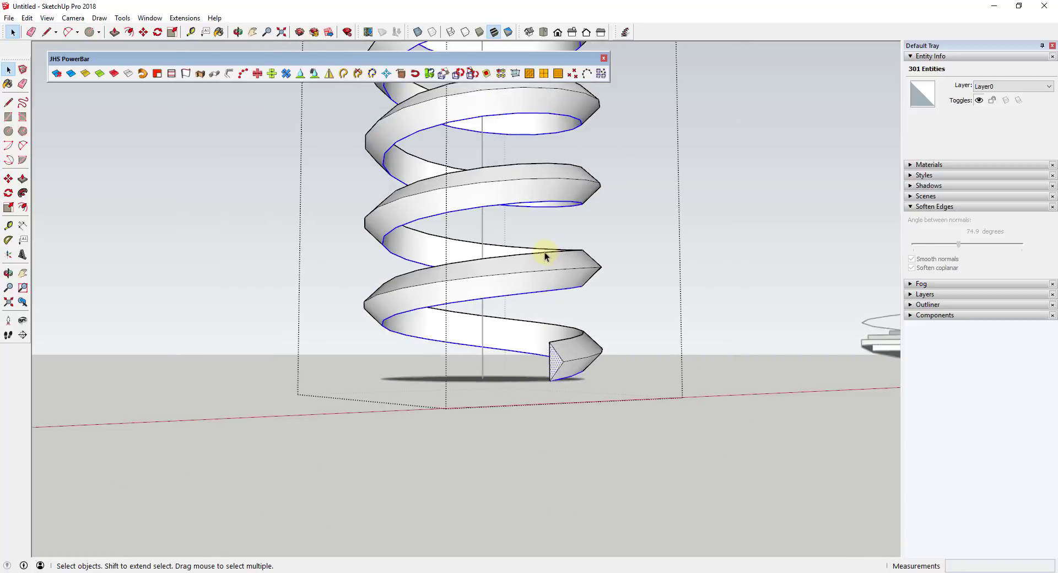
{"action": "mouse_move", "coordinate": [548, 253]}
{"action": "middle_mouse_down"}
{"action": "mouse_move", "coordinate": [520, 407]}
{"action": "mouse_move", "coordinate": [519, 337]}
{"action": "mouse_move", "coordinate": [489, 540]}
{"action": "mouse_move", "coordinate": [496, 423]}
{"action": "middle_mouse_up"}
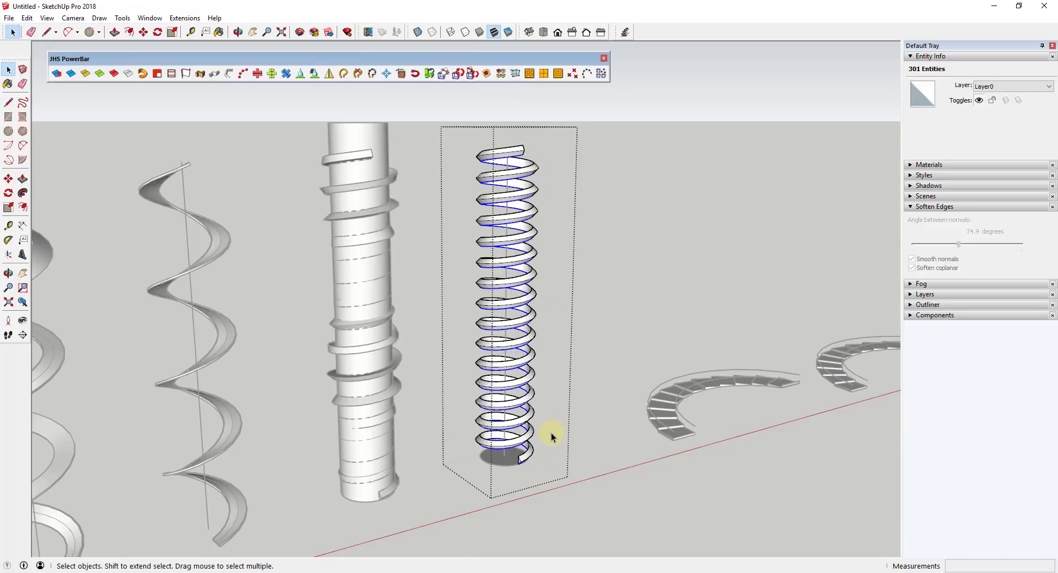
Push/Pull the fourth spring's base disc up into a cylinder as tall as its spiral.
{"action": "left_click", "coordinate": [504, 458]}
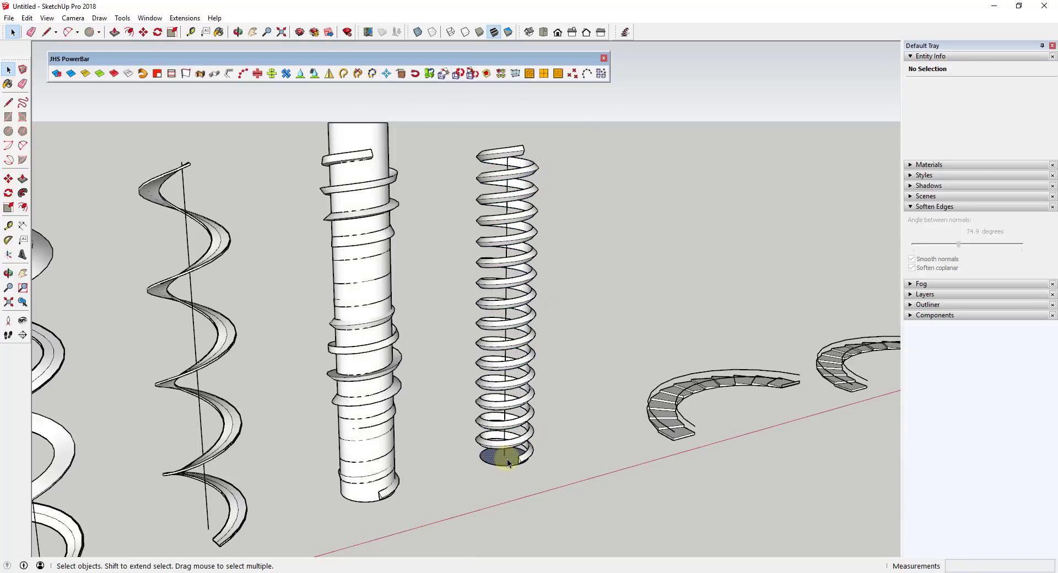
{"action": "left_click", "coordinate": [507, 458]}
{"action": "key", "text": "p"}
{"action": "left_click_drag", "start_coordinate": [507, 458], "coordinate": [506, 259]}
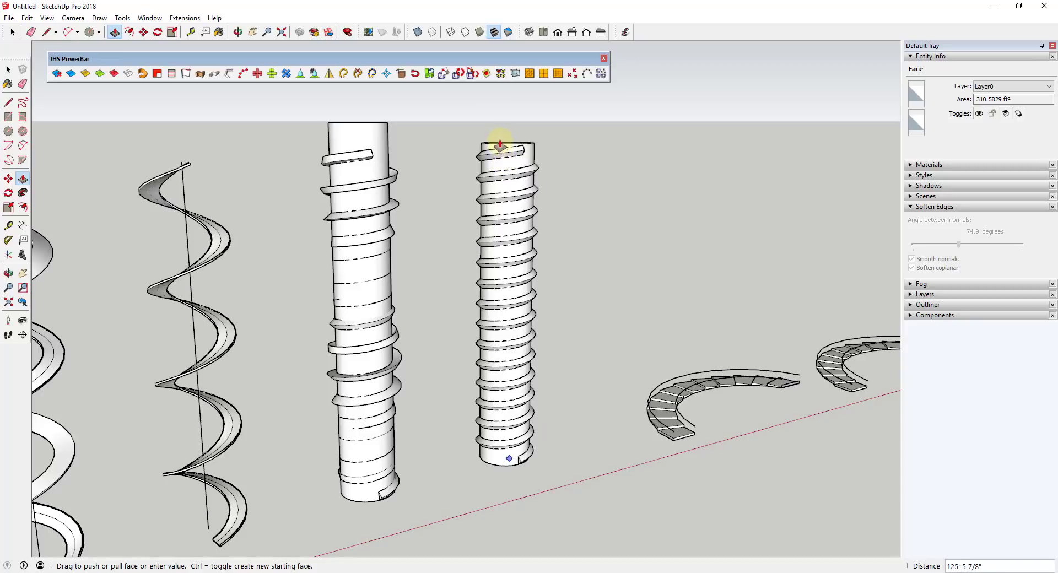
{"action": "middle_click_drag", "start_coordinate": [535, 202], "coordinate": [583, 431]}
{"action": "key", "text": "space"}
{"action": "scroll", "coordinate": [531, 462], "scroll_direction": "up", "scroll_amount": 5}
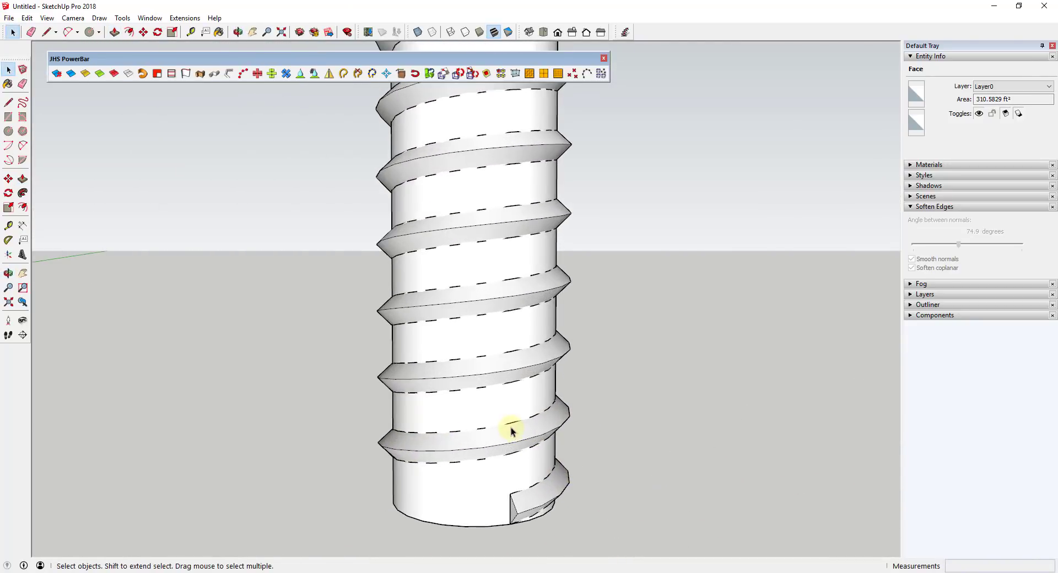
{"action": "scroll", "coordinate": [537, 424], "scroll_direction": "down", "scroll_amount": 2}
{"action": "scroll", "coordinate": [569, 295], "scroll_direction": "down", "scroll_amount": 3}
{"action": "scroll", "coordinate": [513, 253], "scroll_direction": "up", "scroll_amount": 3}
{"action": "scroll", "coordinate": [513, 270], "scroll_direction": "down", "scroll_amount": 5}
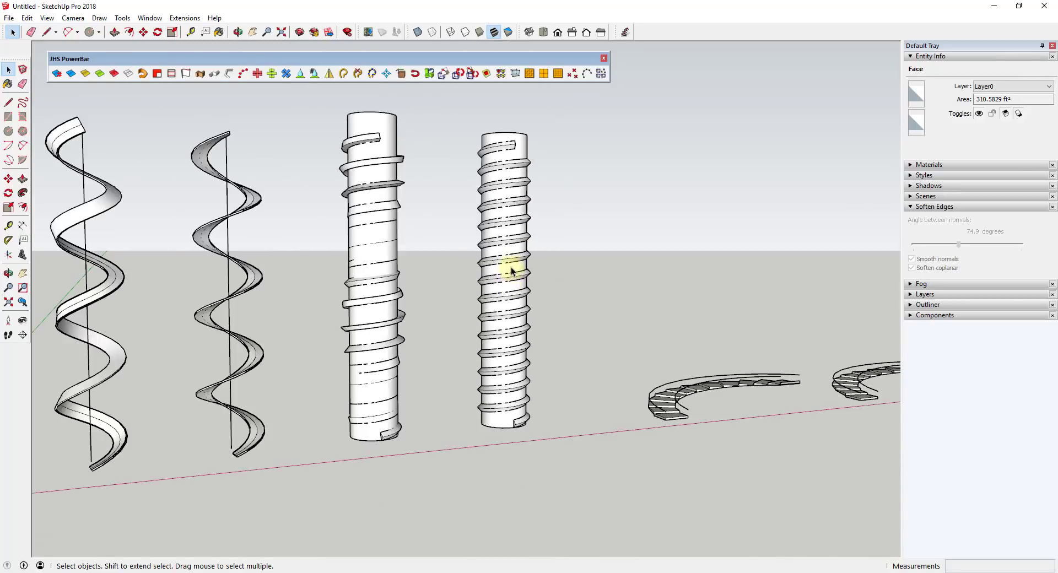
{"action": "scroll", "coordinate": [510, 207], "scroll_direction": "up", "scroll_amount": 4}
{"action": "scroll", "coordinate": [534, 239], "scroll_direction": "down", "scroll_amount": 6}
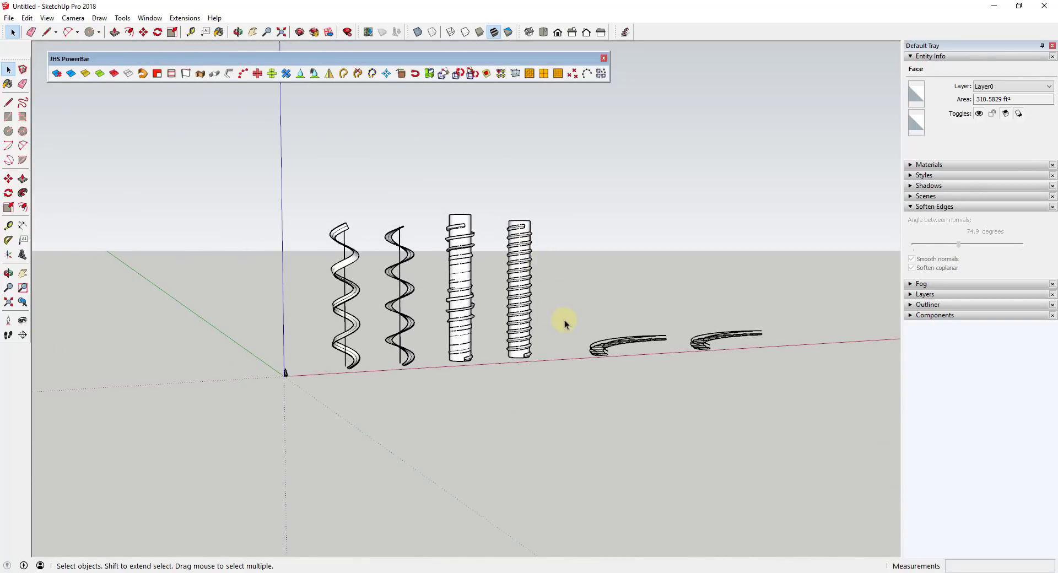
Orbit to a low view of the stairs, selecting then deselecting the Handrail group.
{"action": "middle_click_drag", "start_coordinate": [567, 321], "coordinate": [507, 279]}
{"action": "scroll", "coordinate": [607, 358], "scroll_direction": "up", "scroll_amount": 10}
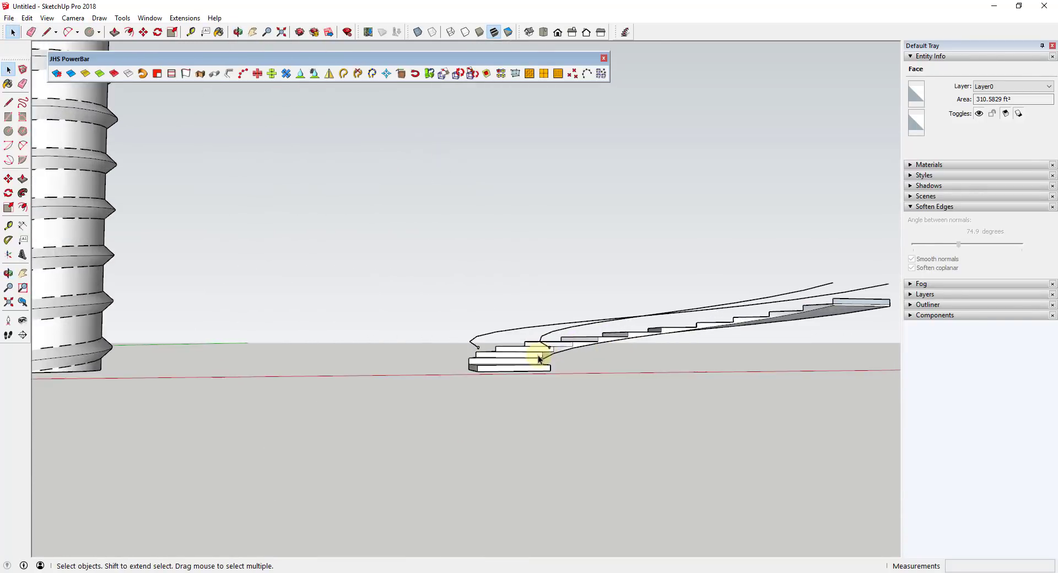
{"action": "scroll", "coordinate": [562, 364], "scroll_direction": "up", "scroll_amount": 2}
{"action": "scroll", "coordinate": [515, 344], "scroll_direction": "up", "scroll_amount": 3}
{"action": "scroll", "coordinate": [518, 345], "scroll_direction": "down", "scroll_amount": 4}
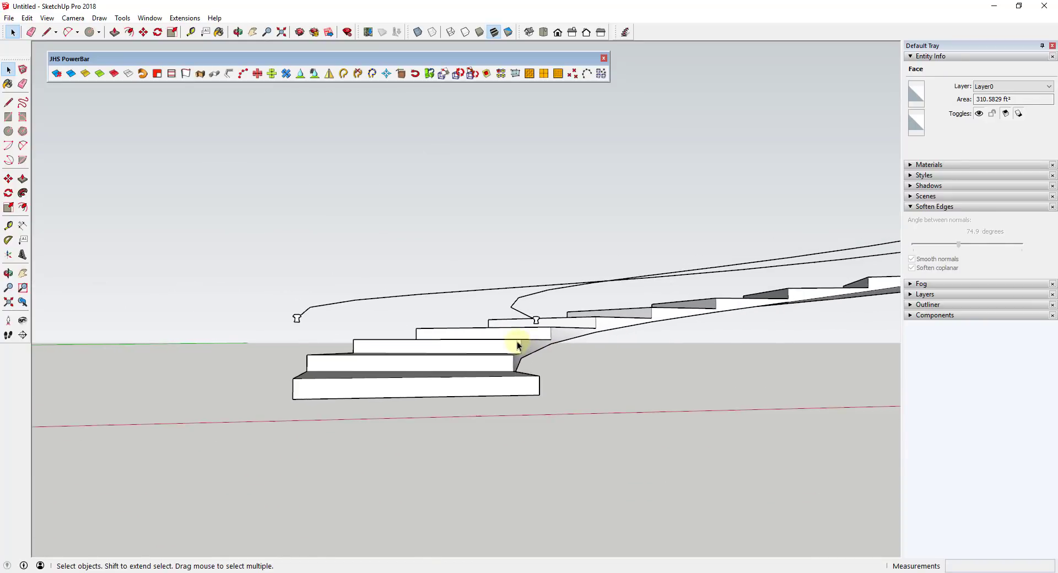
{"action": "middle_click_drag", "start_coordinate": [518, 345], "coordinate": [546, 365]}
{"action": "scroll", "coordinate": [352, 362], "scroll_direction": "up", "scroll_amount": 2}
{"action": "left_click", "coordinate": [340, 345]}
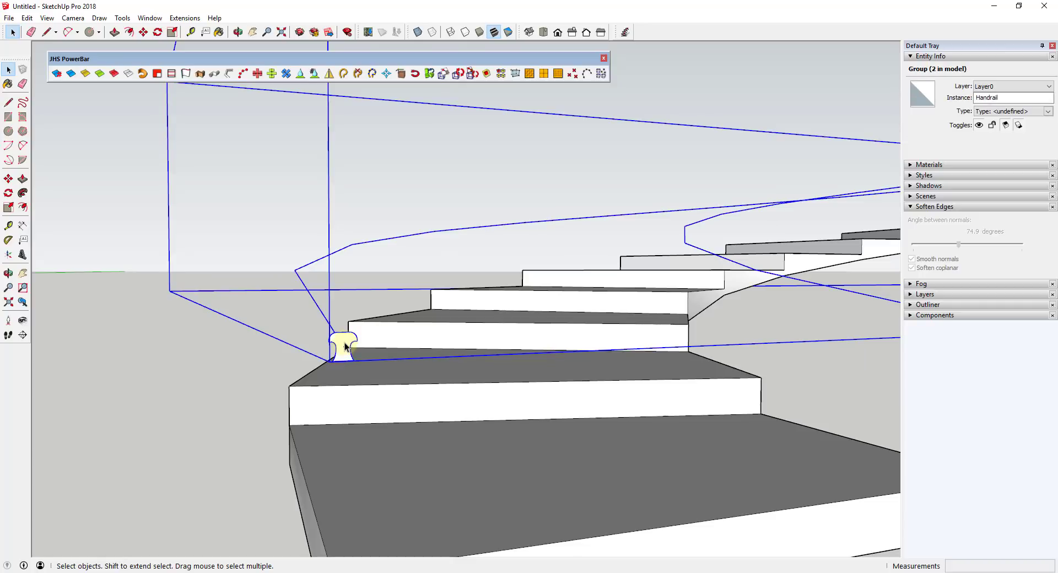
{"action": "scroll", "coordinate": [345, 345], "scroll_direction": "up", "scroll_amount": 2}
{"action": "left_click", "coordinate": [345, 346]}
{"action": "mouse_move", "coordinate": [346, 345]}
{"action": "middle_mouse_down"}
{"action": "mouse_move", "coordinate": [408, 406]}
{"action": "mouse_move", "coordinate": [354, 328]}
{"action": "middle_mouse_up"}
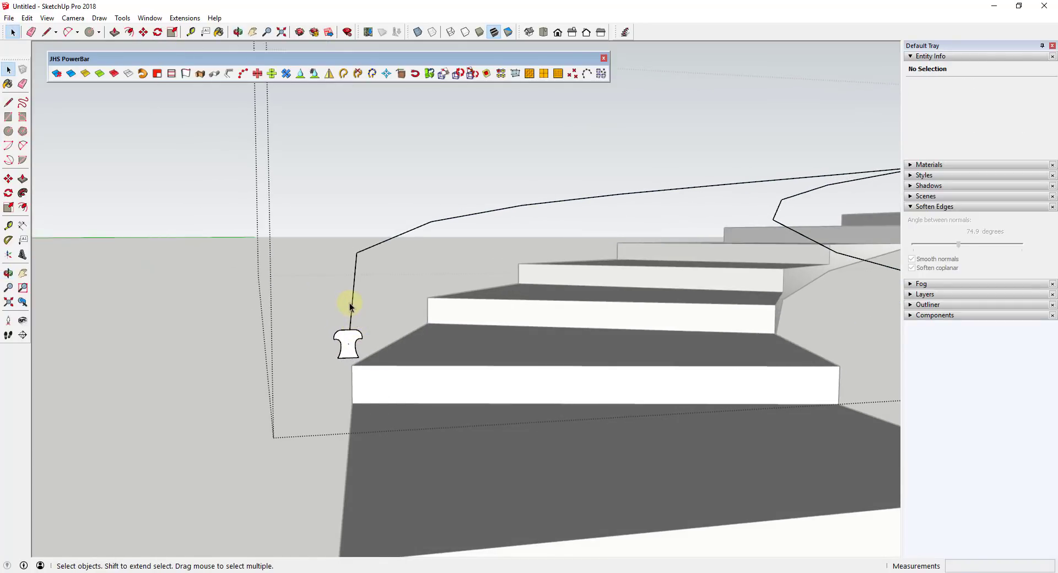
Sweep the outer handrail profile along its curved path with Follow Me.
{"action": "left_click", "coordinate": [353, 307]}
{"action": "scroll", "coordinate": [353, 306], "scroll_direction": "down", "scroll_amount": 2}
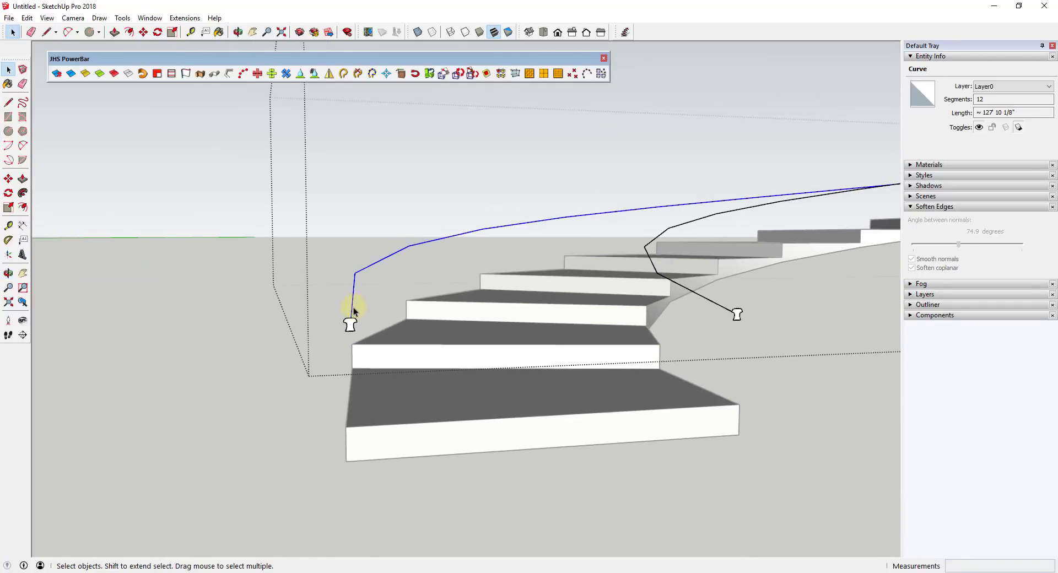
{"action": "scroll", "coordinate": [352, 306], "scroll_direction": "up", "scroll_amount": 3}
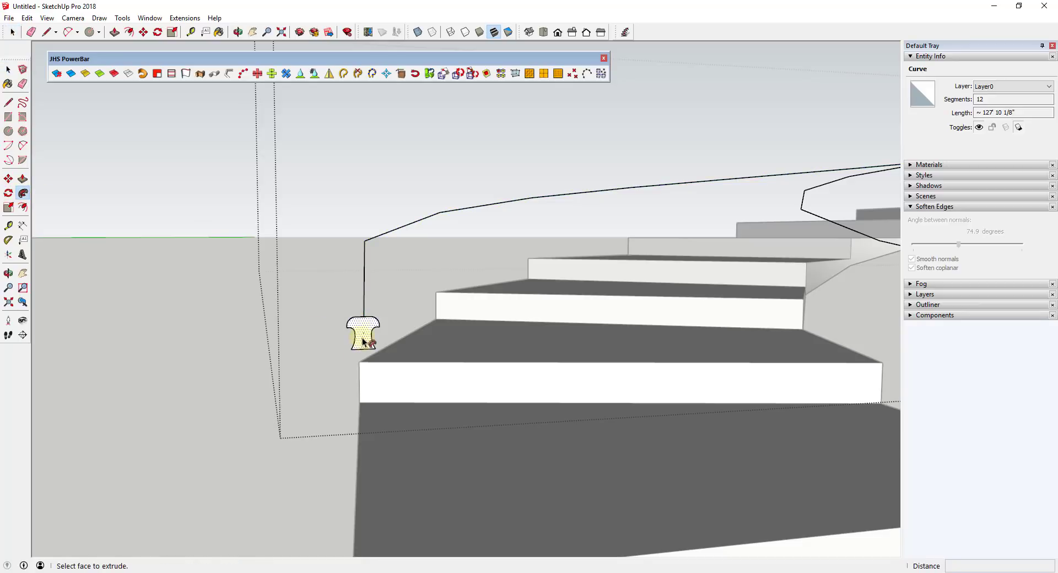
{"action": "left_click", "coordinate": [361, 336]}
{"action": "key", "text": "space"}
Orbit around the staircase to inspect the new handrail from above.
{"action": "scroll", "coordinate": [337, 409], "scroll_direction": "down", "scroll_amount": 5}
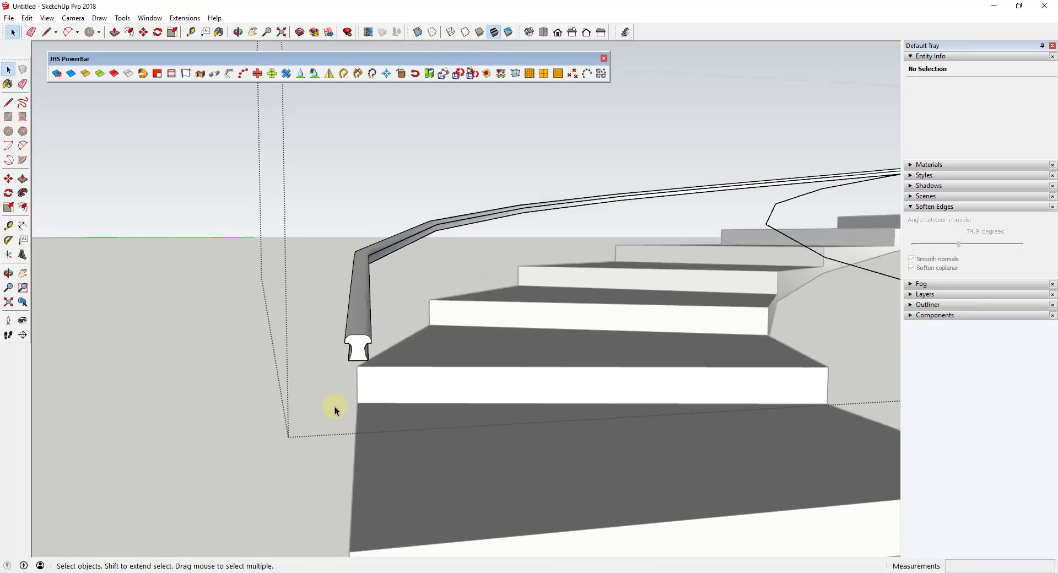
{"action": "scroll", "coordinate": [351, 325], "scroll_direction": "up", "scroll_amount": 2}
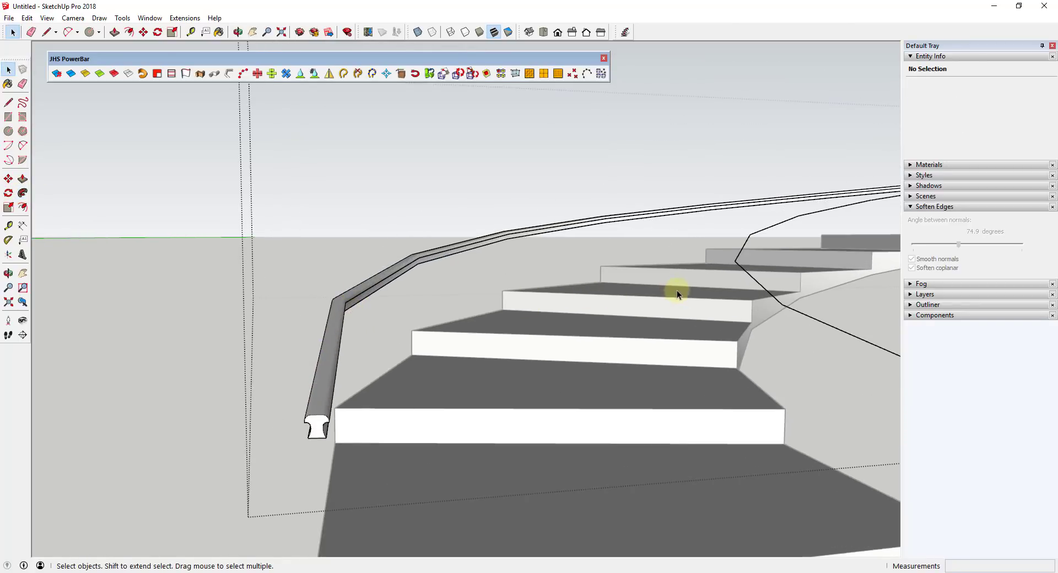
{"action": "middle_click_drag", "start_coordinate": [677, 290], "coordinate": [505, 367]}
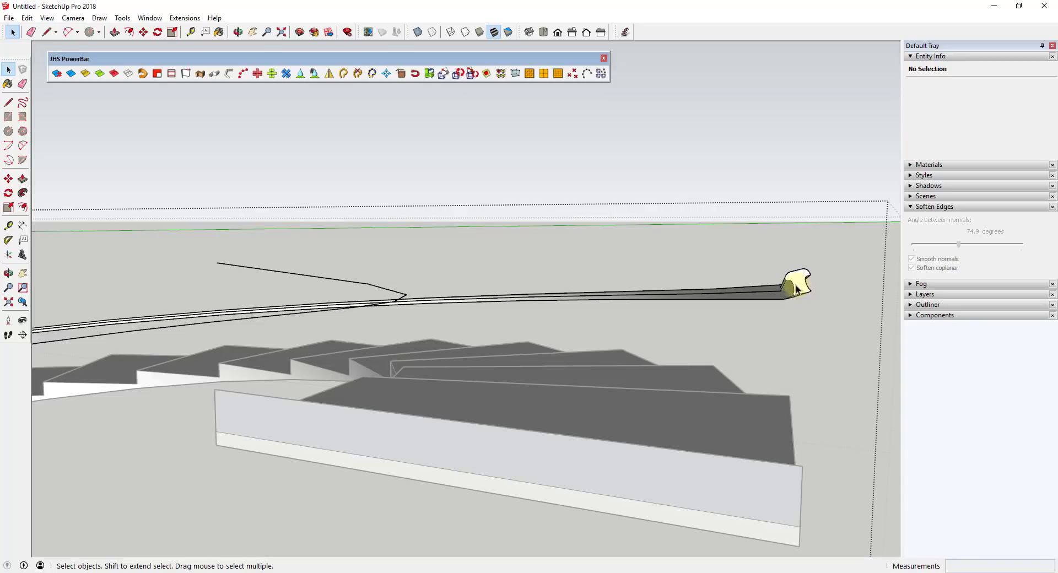
{"action": "middle_click_drag", "start_coordinate": [796, 288], "coordinate": [799, 326]}
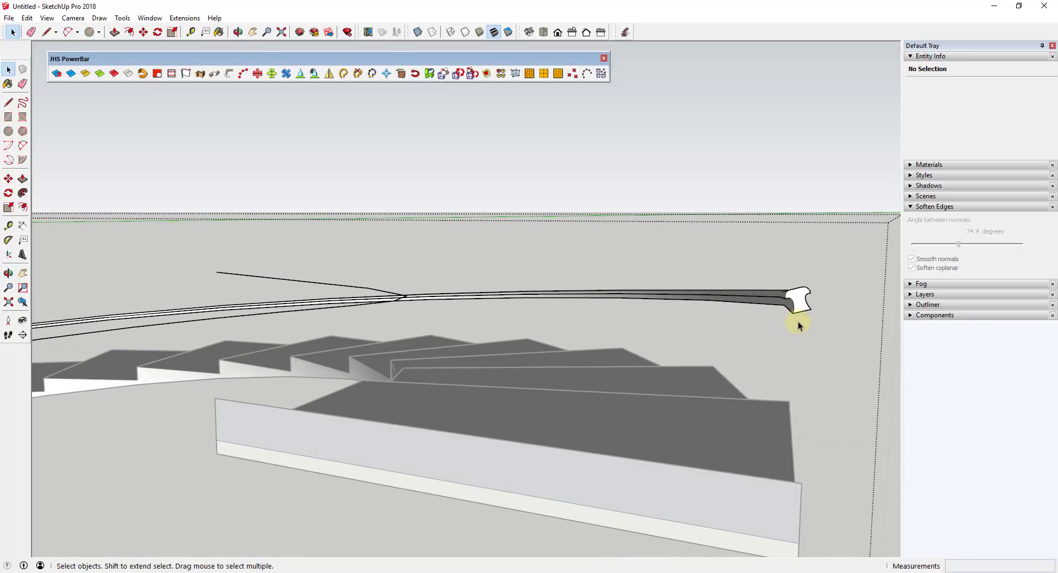
{"action": "scroll", "coordinate": [797, 317], "scroll_direction": "down", "scroll_amount": 10}
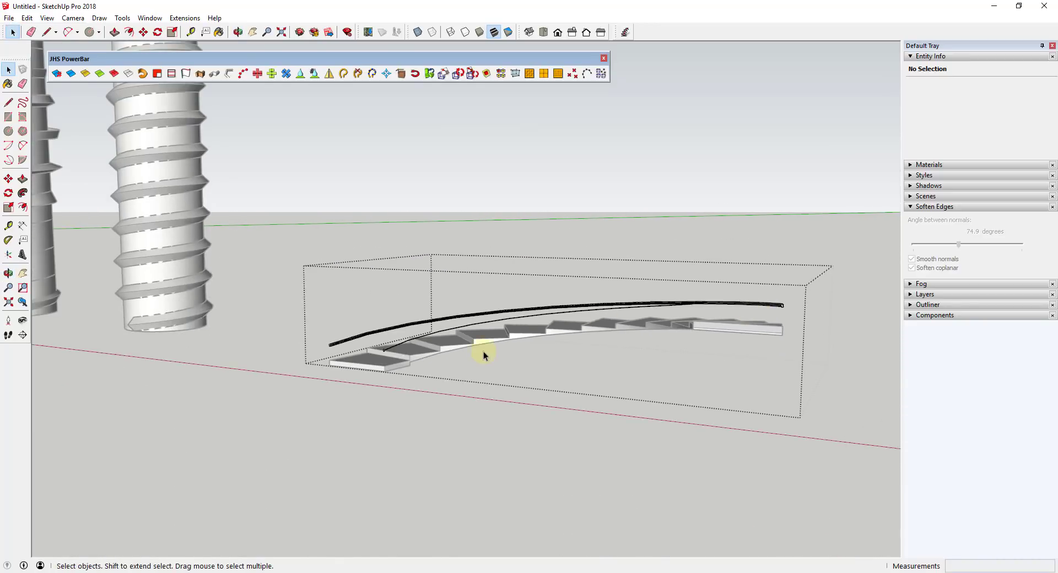
Select the inner handrail profile with its path and extrude it with JHS Upright Extruder.
{"action": "middle_click_drag", "start_coordinate": [484, 351], "coordinate": [633, 333]}
{"action": "scroll", "coordinate": [609, 308], "scroll_direction": "up", "scroll_amount": 10}
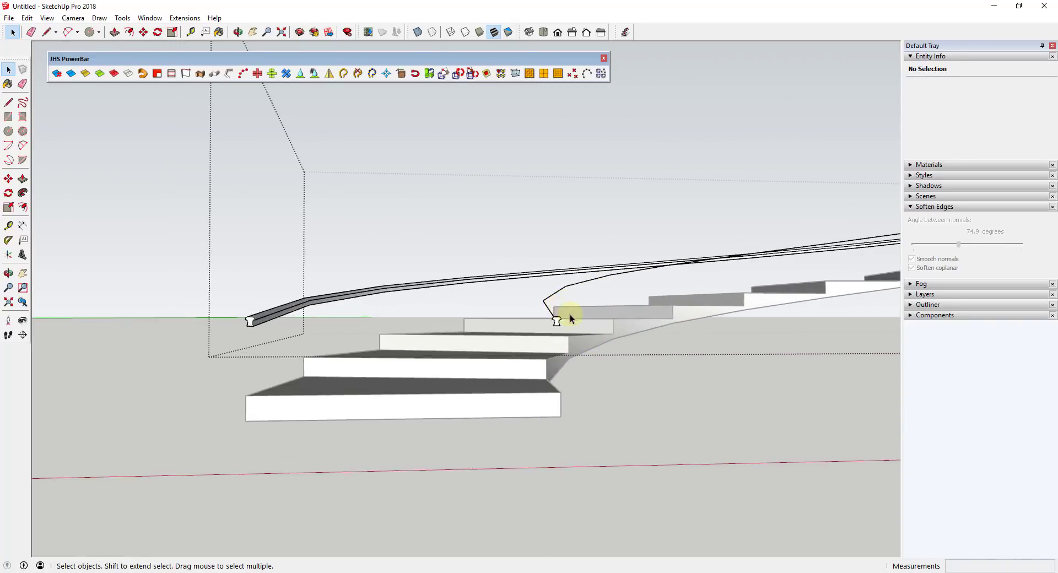
{"action": "scroll", "coordinate": [570, 315], "scroll_direction": "up", "scroll_amount": 3}
{"action": "triple_click", "coordinate": [526, 337]}
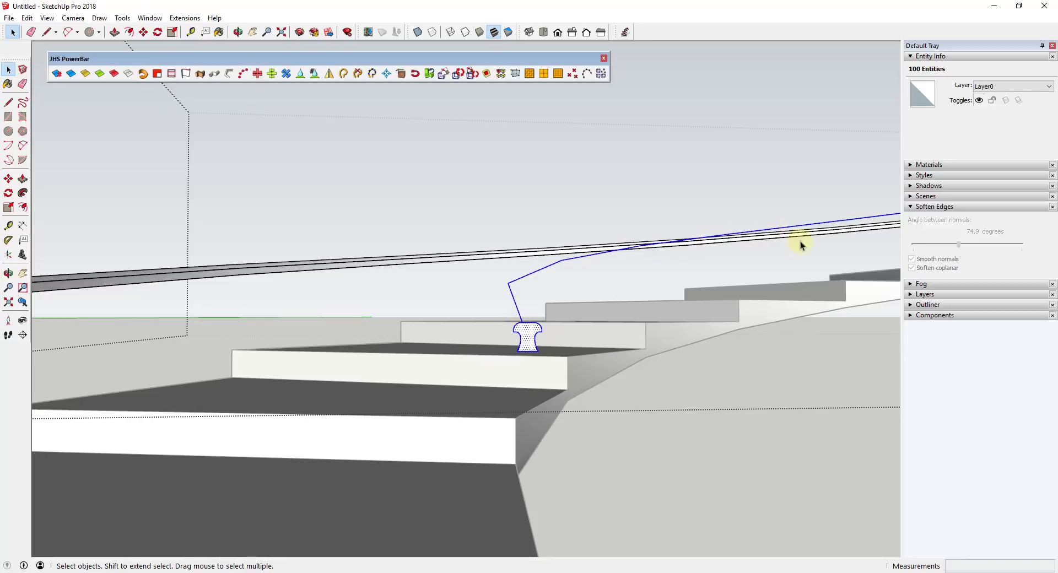
{"action": "key", "text": "f"}
Orbit around the staircase to inspect the new inner handrail and its end.
{"action": "middle_click_drag", "start_coordinate": [482, 406], "coordinate": [551, 360]}
{"action": "scroll", "coordinate": [540, 367], "scroll_direction": "up", "scroll_amount": 3}
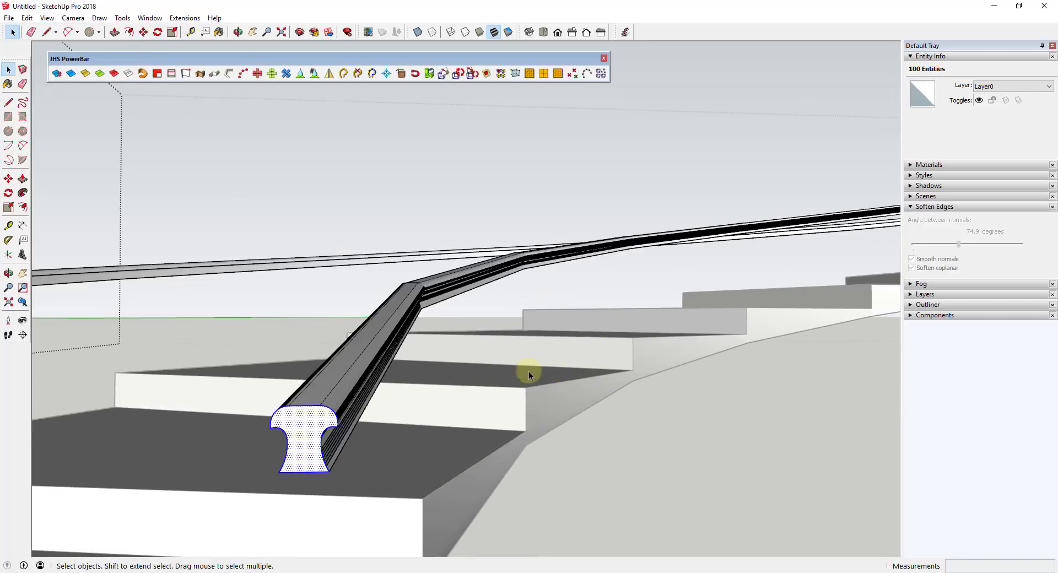
{"action": "scroll", "coordinate": [428, 411], "scroll_direction": "down", "scroll_amount": 8}
{"action": "scroll", "coordinate": [382, 419], "scroll_direction": "up", "scroll_amount": 3}
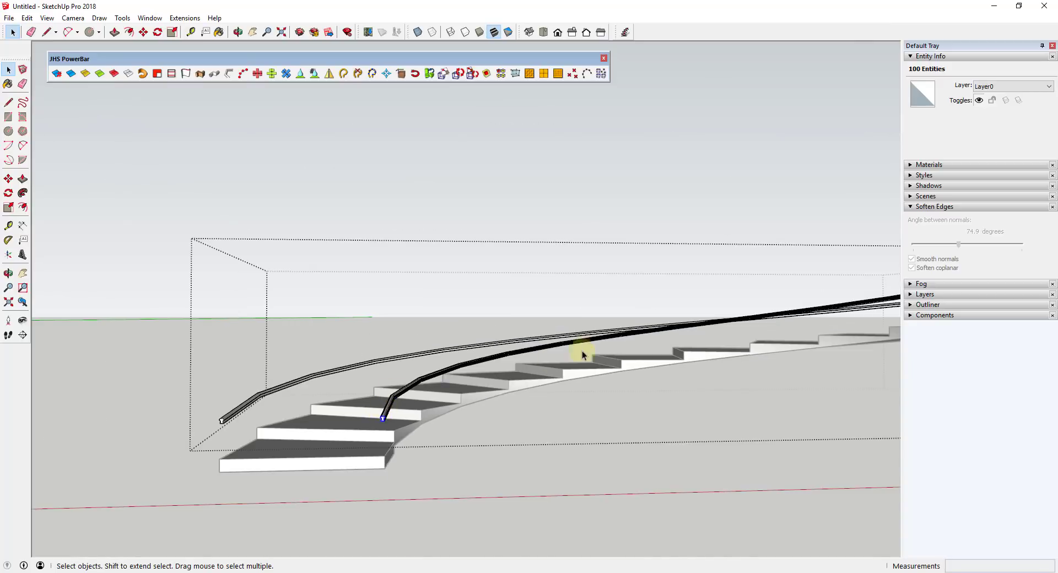
{"action": "middle_click_drag", "start_coordinate": [753, 326], "coordinate": [378, 372]}
{"action": "scroll", "coordinate": [496, 358], "scroll_direction": "up", "scroll_amount": 4}
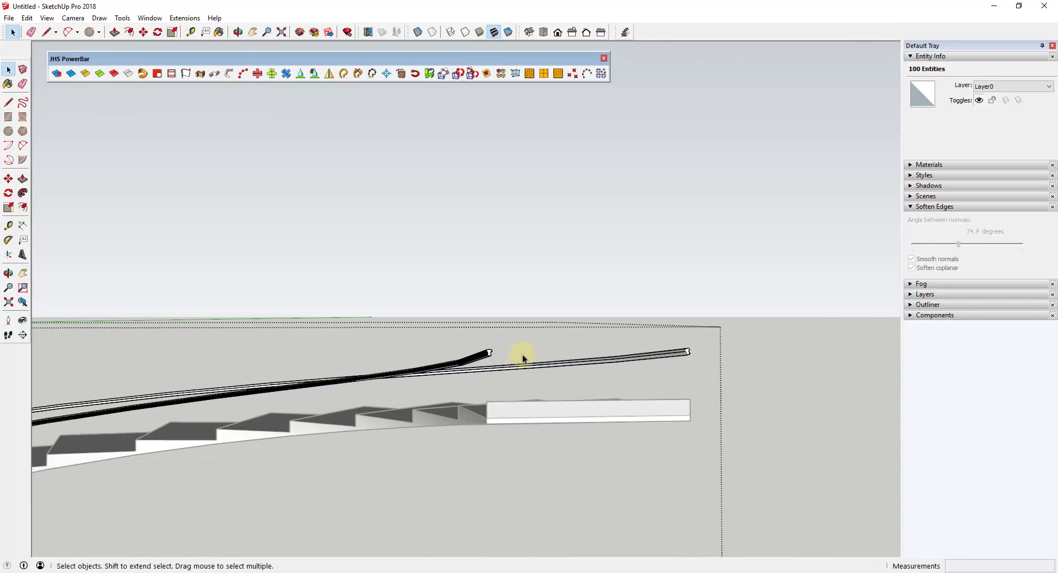
{"action": "scroll", "coordinate": [484, 359], "scroll_direction": "up", "scroll_amount": 2}
{"action": "middle_click_drag", "start_coordinate": [484, 349], "coordinate": [420, 396]}
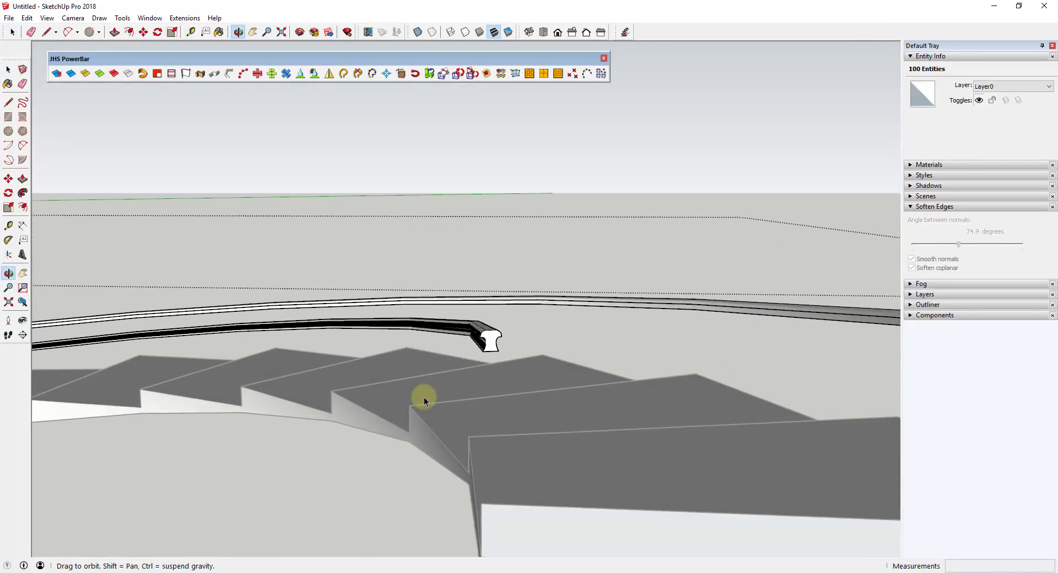
{"action": "scroll", "coordinate": [483, 342], "scroll_direction": "up", "scroll_amount": 3}
{"action": "scroll", "coordinate": [483, 342], "scroll_direction": "up", "scroll_amount": 3}
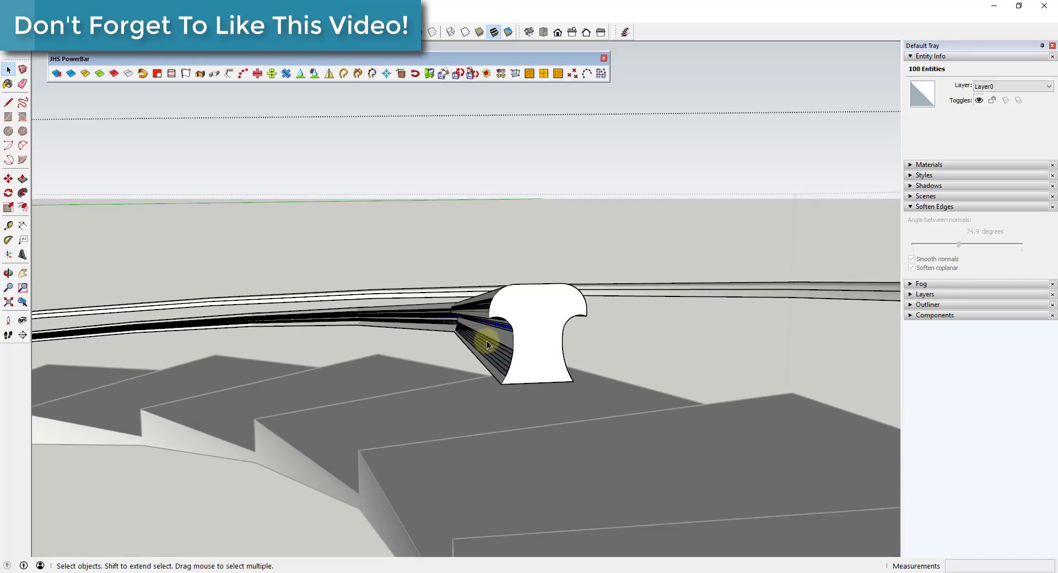
{"action": "middle_click_drag", "start_coordinate": [485, 337], "coordinate": [616, 356]}
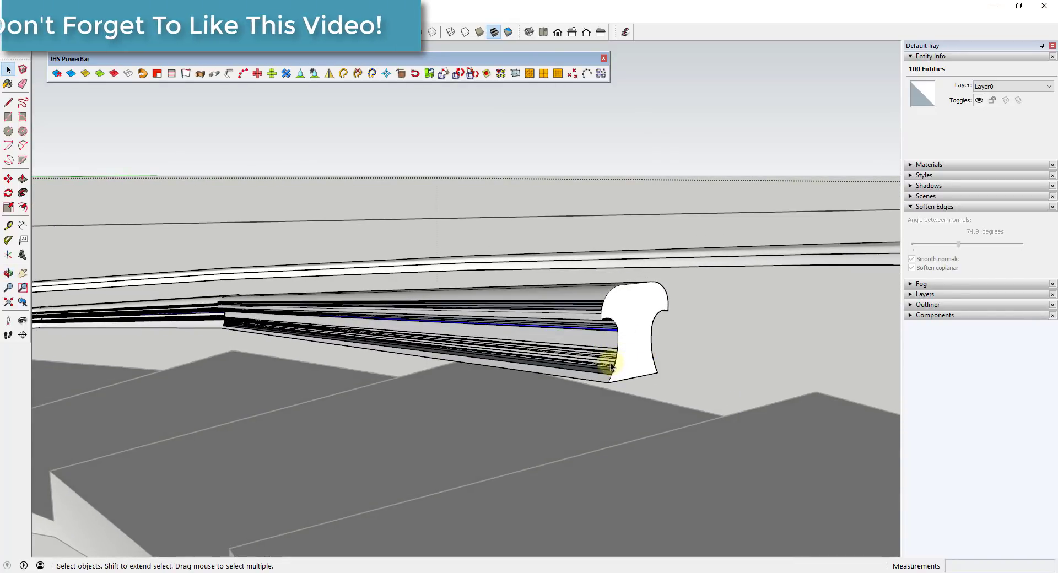
{"action": "scroll", "coordinate": [614, 365], "scroll_direction": "down", "scroll_amount": 3}
{"action": "scroll", "coordinate": [578, 360], "scroll_direction": "up", "scroll_amount": 4}
{"action": "scroll", "coordinate": [571, 361], "scroll_direction": "up", "scroll_amount": 2}
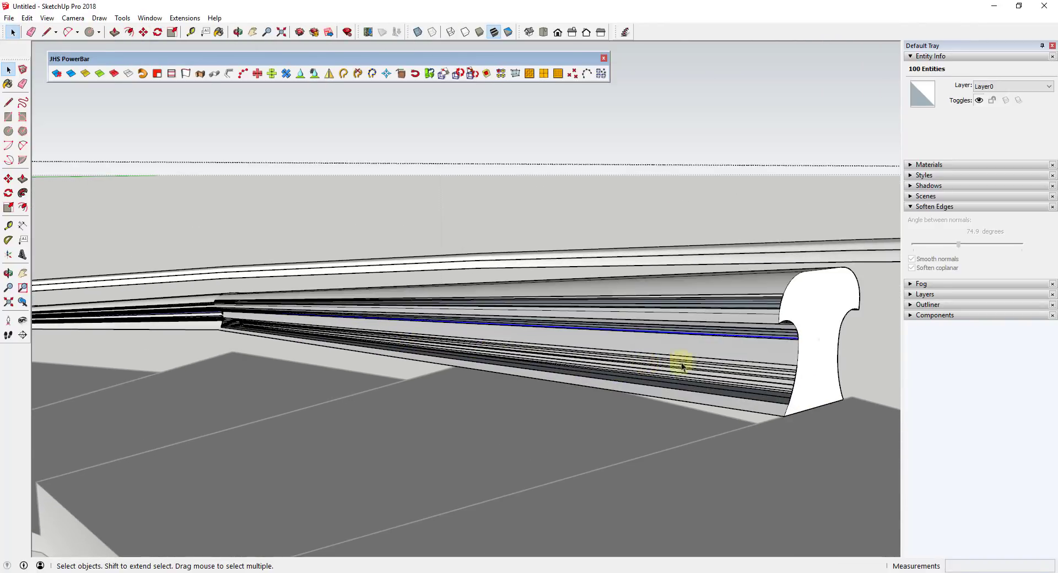
{"action": "scroll", "coordinate": [678, 362], "scroll_direction": "down", "scroll_amount": 6}
{"action": "scroll", "coordinate": [705, 353], "scroll_direction": "down", "scroll_amount": 6}
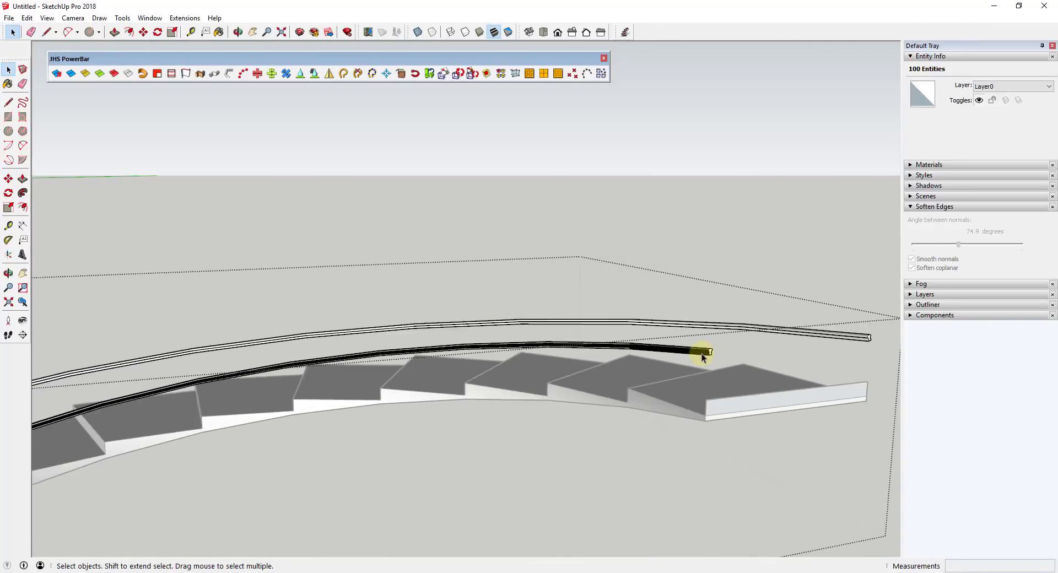
{"action": "left_click", "coordinate": [551, 421]}
{"action": "scroll", "coordinate": [403, 437], "scroll_direction": "down", "scroll_amount": 2}
{"action": "scroll", "coordinate": [403, 437], "scroll_direction": "down", "scroll_amount": 5}
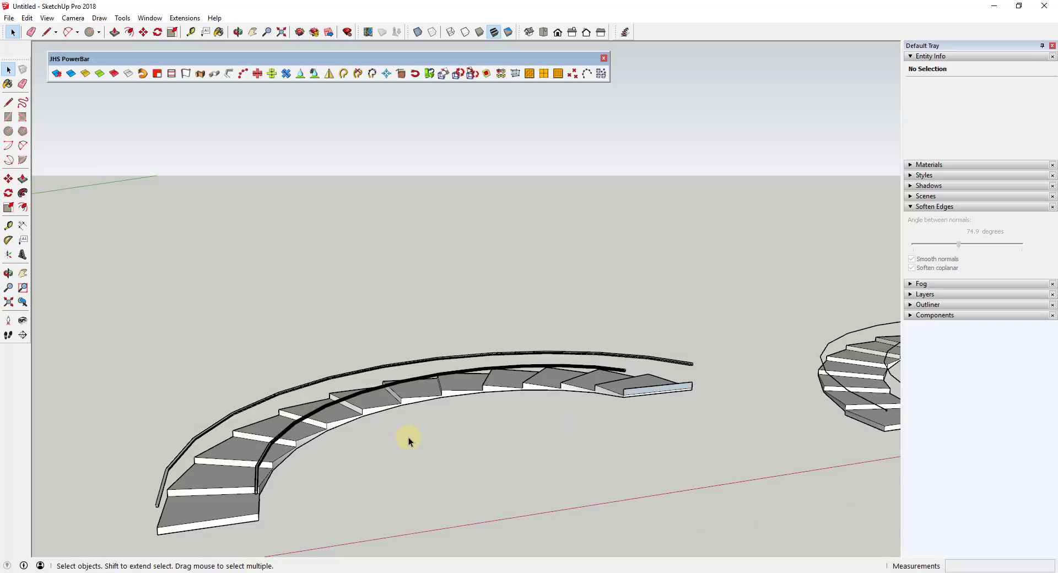
{"action": "scroll", "coordinate": [343, 430], "scroll_direction": "up", "scroll_amount": 3}
{"action": "scroll", "coordinate": [326, 426], "scroll_direction": "up", "scroll_amount": 5}
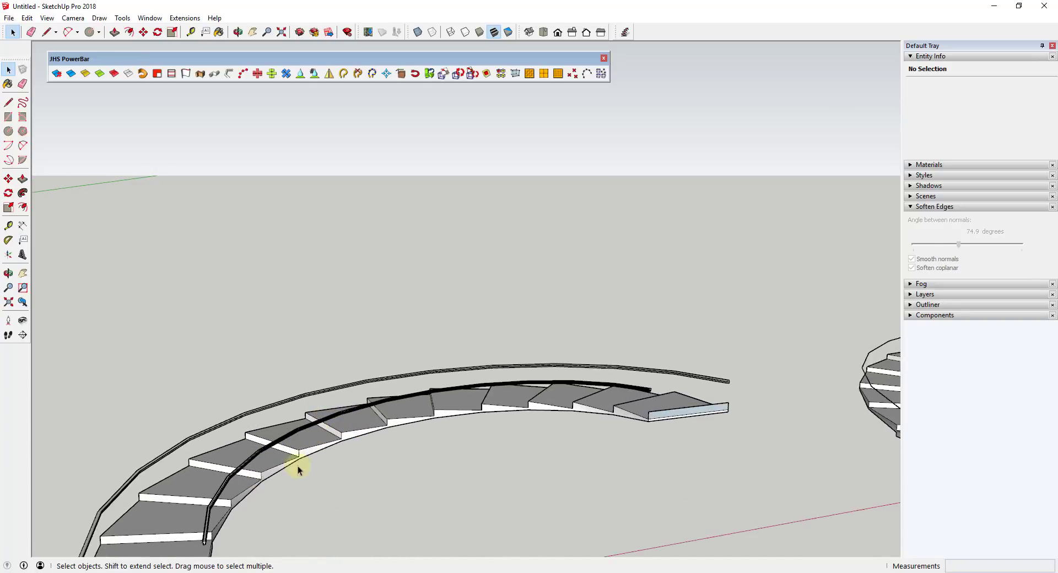
{"action": "middle_click_drag", "start_coordinate": [207, 508], "coordinate": [238, 364]}
{"action": "scroll", "coordinate": [238, 365], "scroll_direction": "up", "scroll_amount": 3}
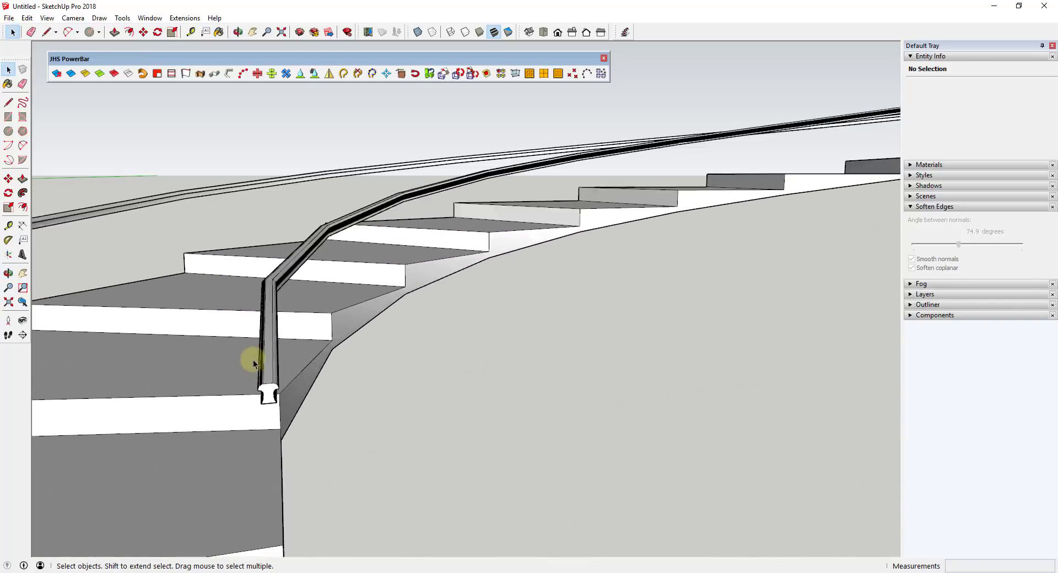
{"action": "scroll", "coordinate": [284, 464], "scroll_direction": "up", "scroll_amount": 3}
{"action": "middle_click_drag", "start_coordinate": [283, 464], "coordinate": [360, 392]}
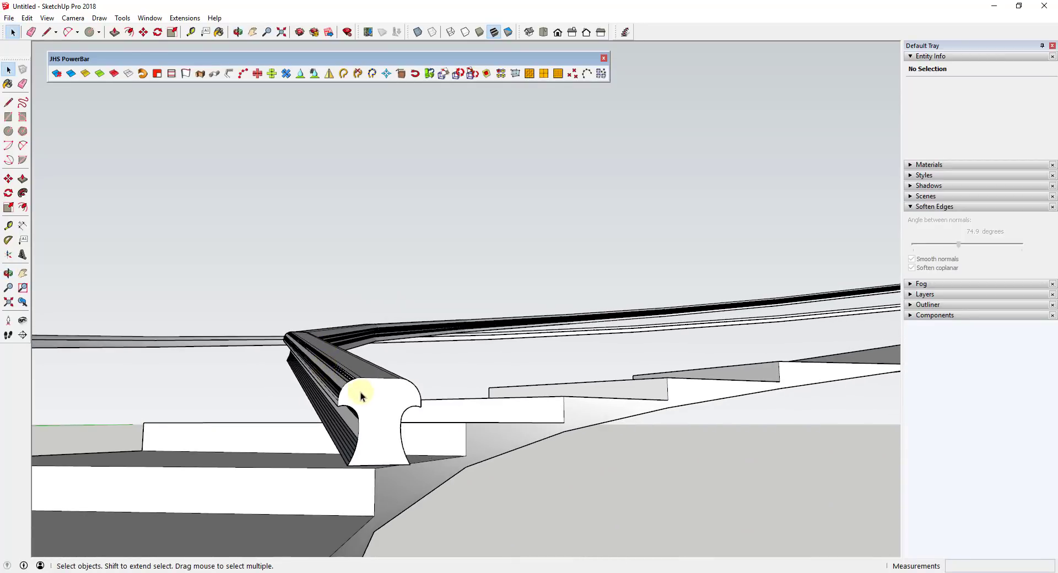
{"action": "scroll", "coordinate": [346, 382], "scroll_direction": "up", "scroll_amount": 4}
{"action": "scroll", "coordinate": [409, 395], "scroll_direction": "down", "scroll_amount": 2}
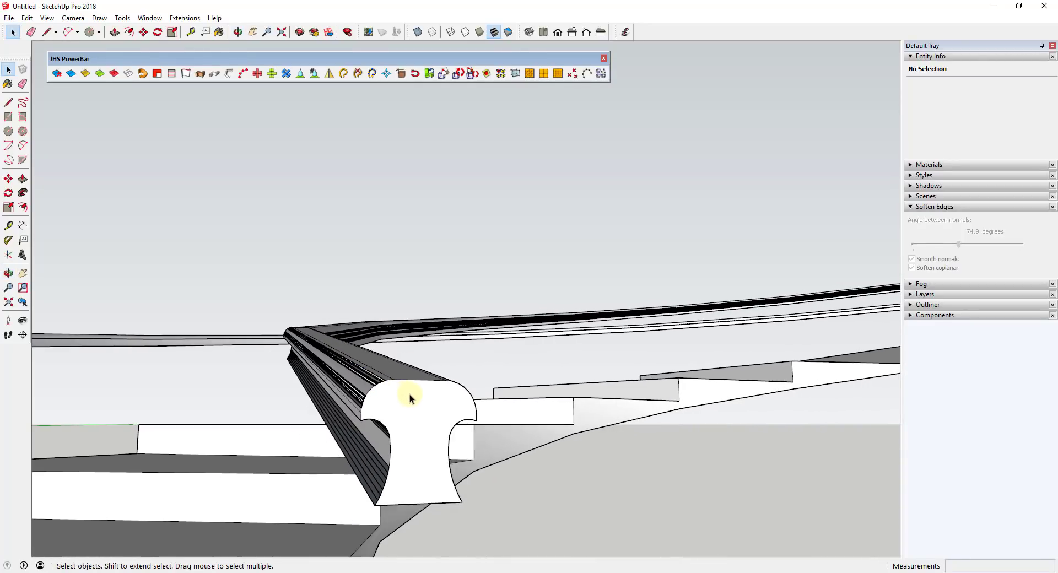
{"action": "left_click", "coordinate": [365, 384]}
{"action": "scroll", "coordinate": [394, 415], "scroll_direction": "down", "scroll_amount": 4}
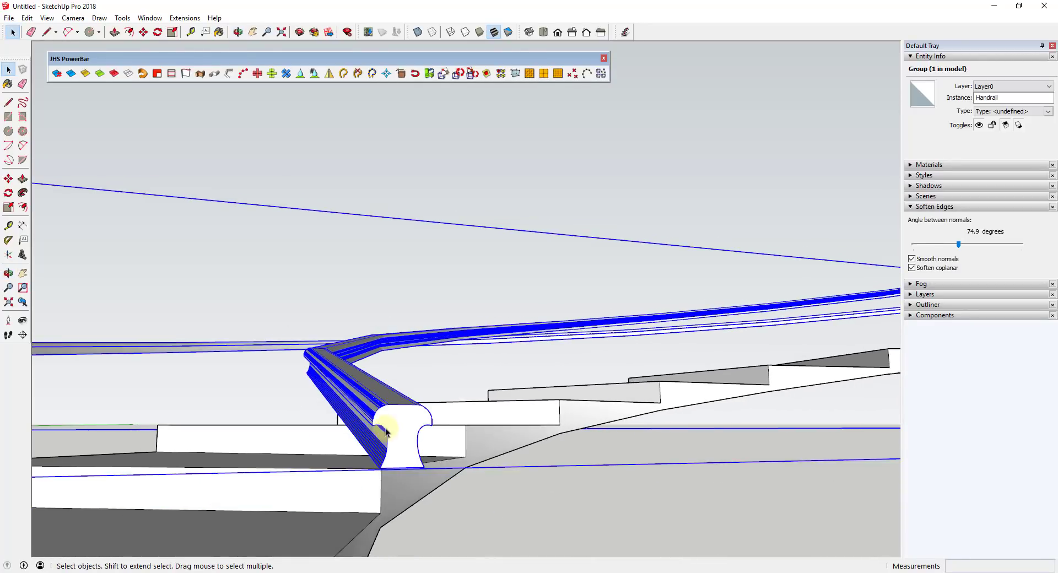
{"action": "scroll", "coordinate": [394, 415], "scroll_direction": "down", "scroll_amount": 3}
Select the second curved staircase group and window-select to add its handrail curve group.
{"action": "middle_click_drag", "start_coordinate": [503, 413], "coordinate": [432, 437]}
{"action": "scroll", "coordinate": [432, 437], "scroll_direction": "down", "scroll_amount": 5}
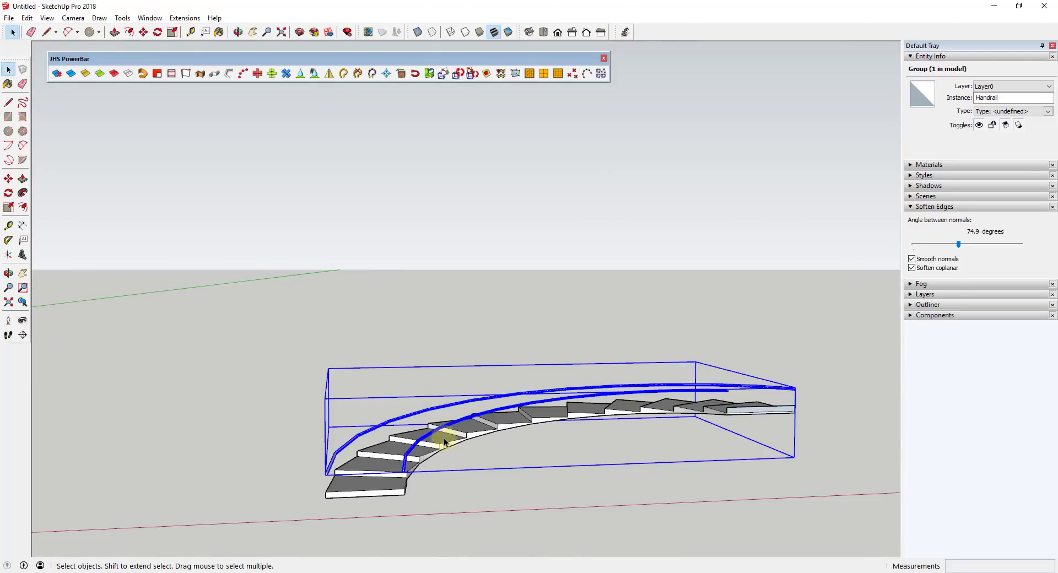
{"action": "scroll", "coordinate": [699, 425], "scroll_direction": "down", "scroll_amount": 2}
{"action": "scroll", "coordinate": [619, 406], "scroll_direction": "up", "scroll_amount": 6}
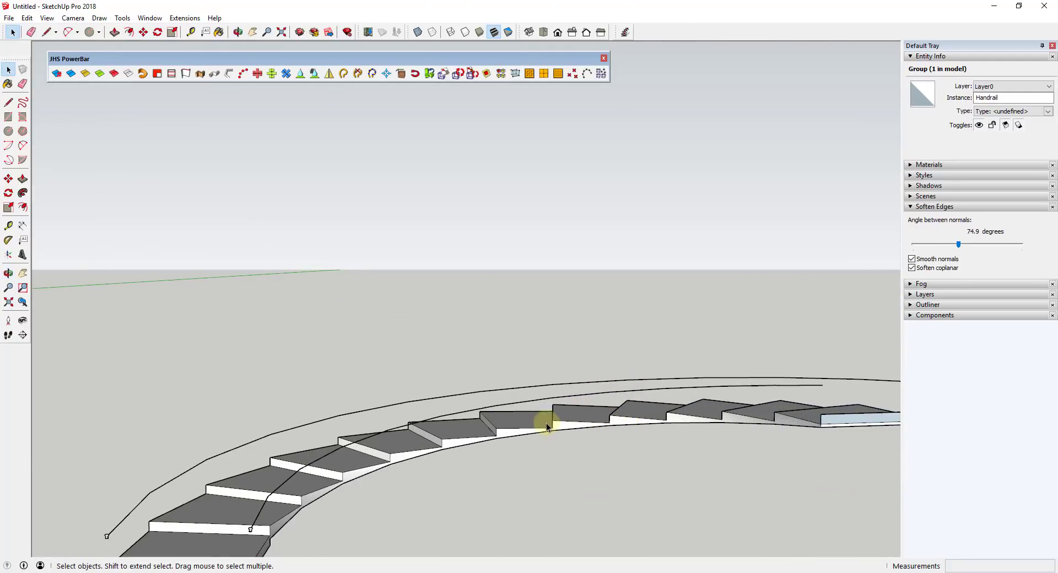
{"action": "scroll", "coordinate": [535, 411], "scroll_direction": "down", "scroll_amount": 2}
{"action": "scroll", "coordinate": [535, 411], "scroll_direction": "down", "scroll_amount": 1}
{"action": "left_click", "coordinate": [440, 449]}
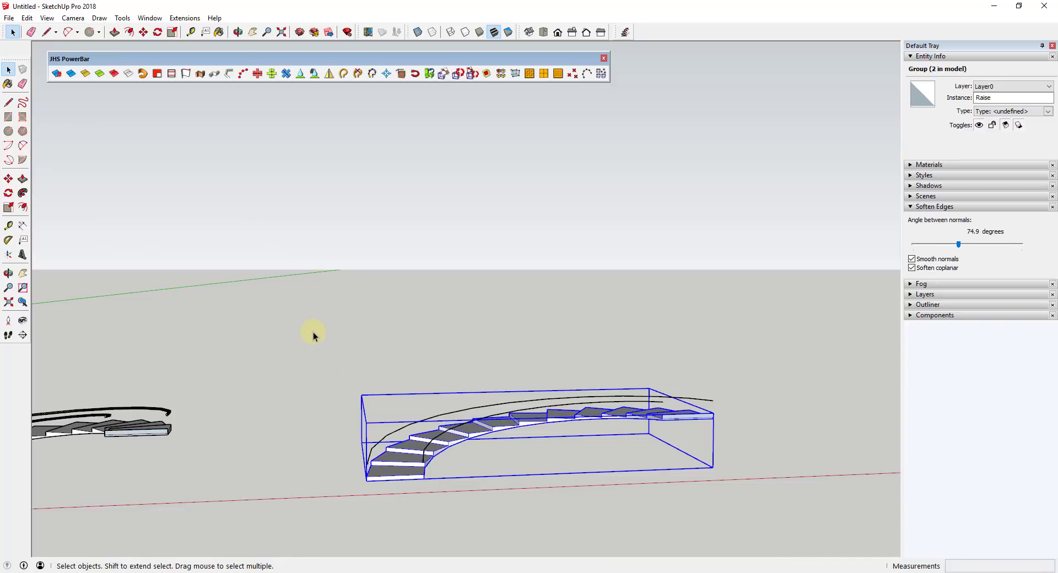
{"action": "left_click_drag", "start_coordinate": [313, 336], "coordinate": [783, 560]}
{"action": "scroll", "coordinate": [631, 433], "scroll_direction": "down", "scroll_amount": 4}
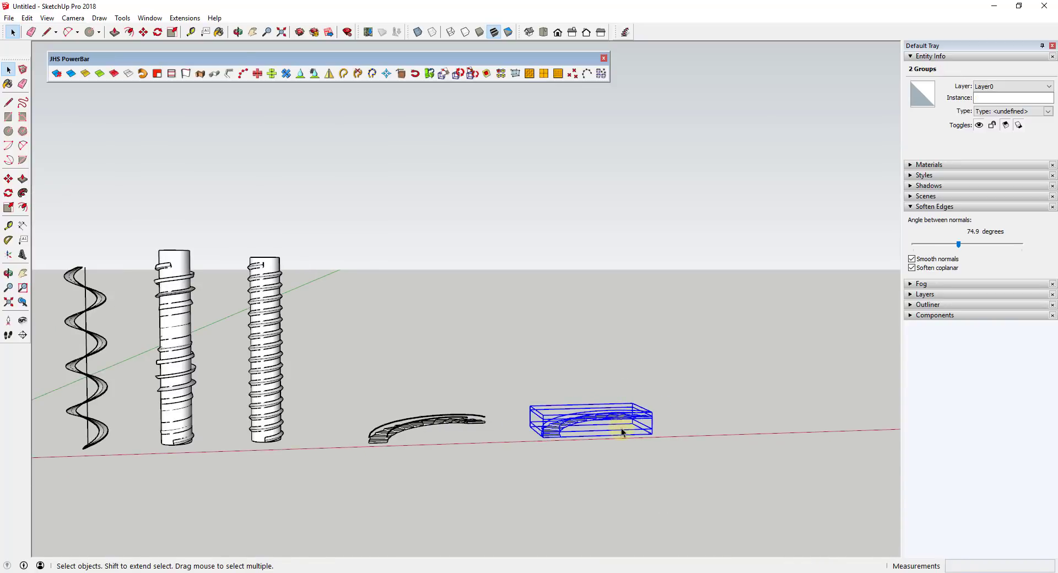
{"action": "scroll", "coordinate": [621, 428], "scroll_direction": "up", "scroll_amount": 3}
Scale the selected staircase and handrail paths up by a factor of 10.
{"action": "key", "text": "s"}
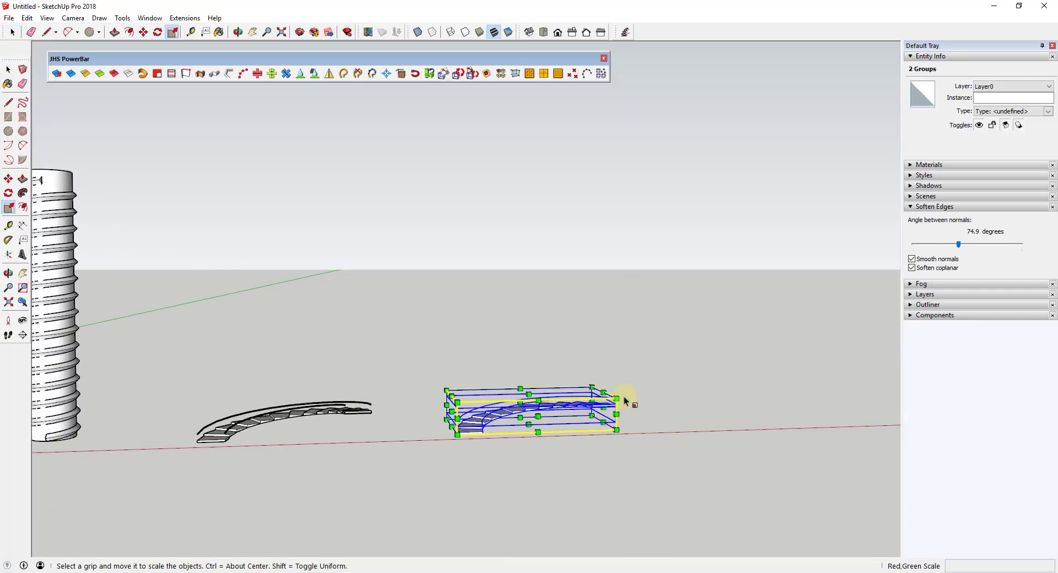
{"action": "left_click_drag", "start_coordinate": [616, 397], "coordinate": [765, 394]}
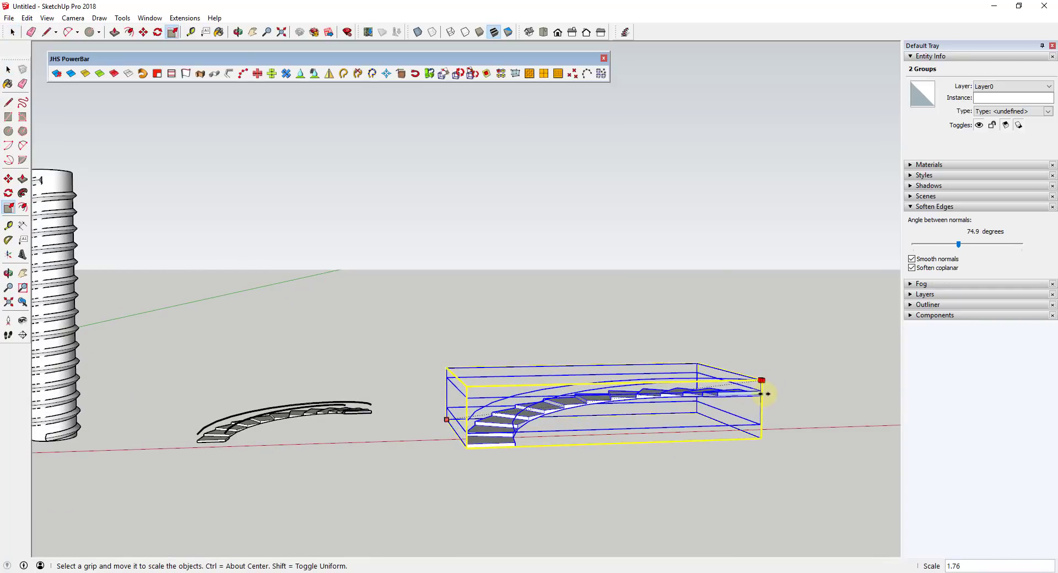
{"action": "type", "text": "10"}
{"action": "key", "text": "Return"}
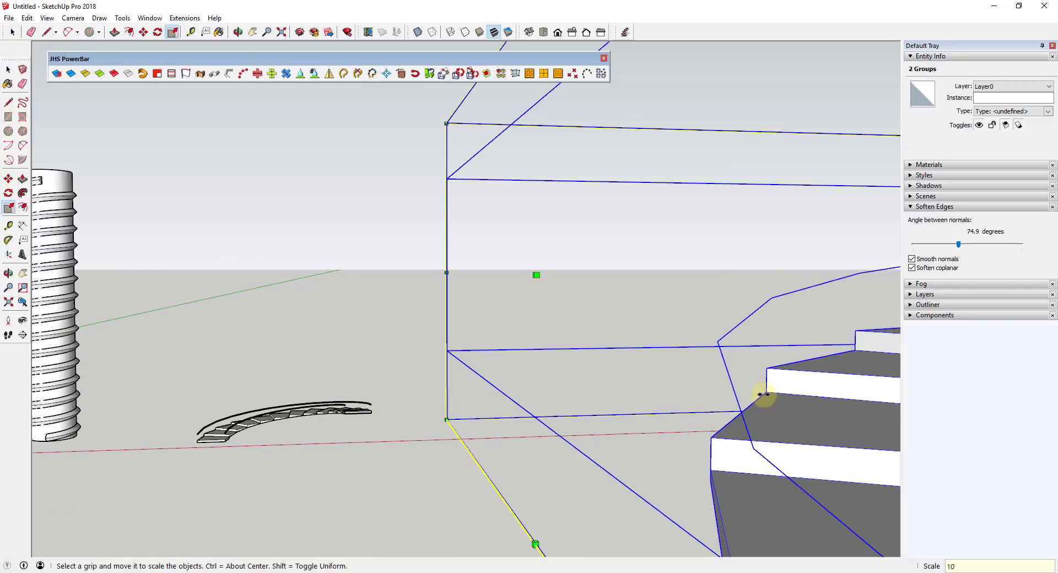
{"action": "scroll", "coordinate": [764, 394], "scroll_direction": "down", "scroll_amount": 6}
{"action": "scroll", "coordinate": [657, 385], "scroll_direction": "up", "scroll_amount": 8}
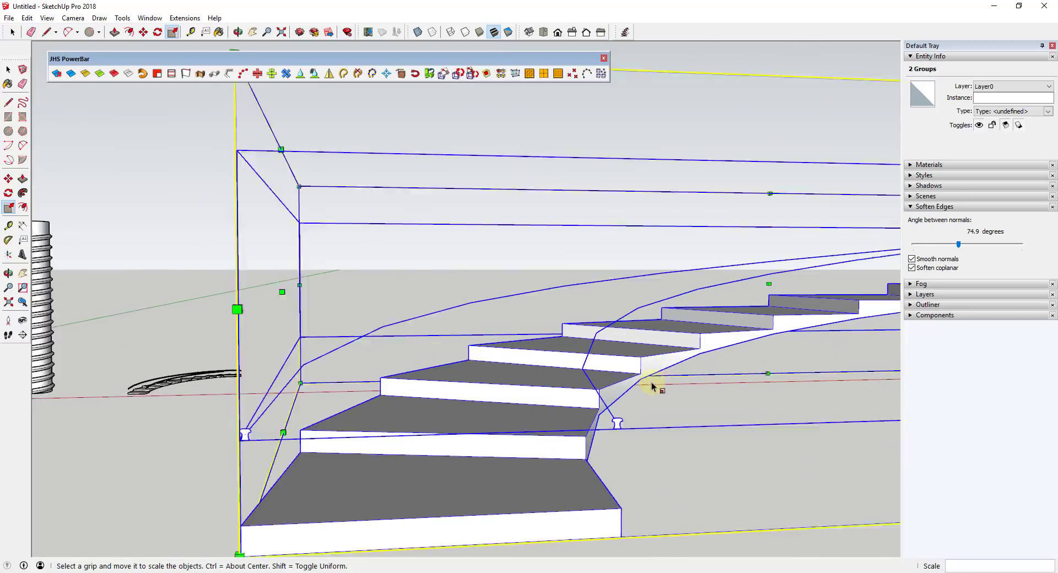
{"action": "key", "text": "space"}
{"action": "scroll", "coordinate": [259, 462], "scroll_direction": "down", "scroll_amount": 3}
{"action": "scroll", "coordinate": [462, 456], "scroll_direction": "up", "scroll_amount": 2}
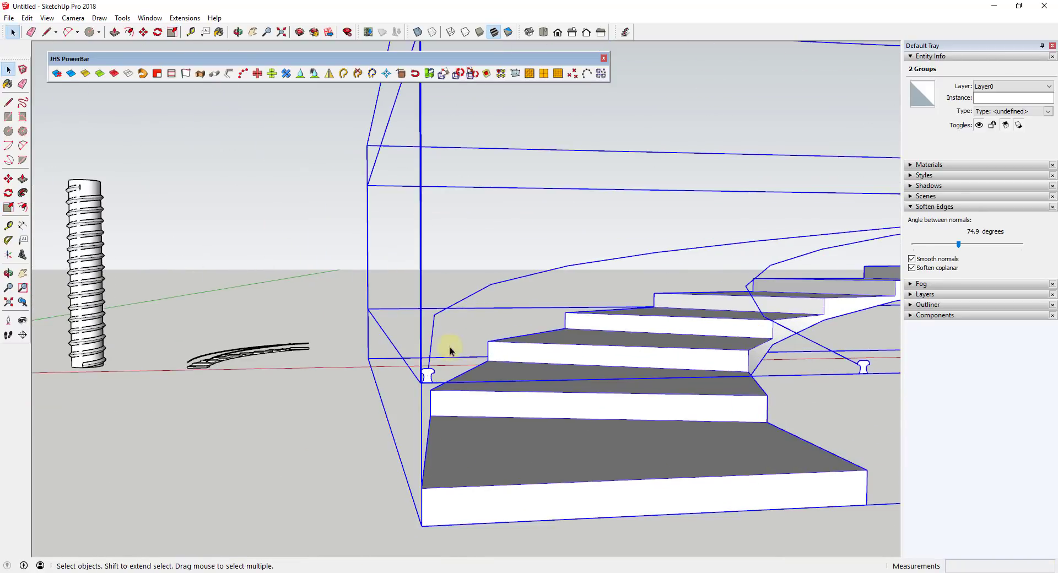
Inside the Handrail group, extrude the rail profile along the first curved path with JHS Upright Extruder.
{"action": "left_click", "coordinate": [427, 371]}
{"action": "double_click", "coordinate": [430, 352]}
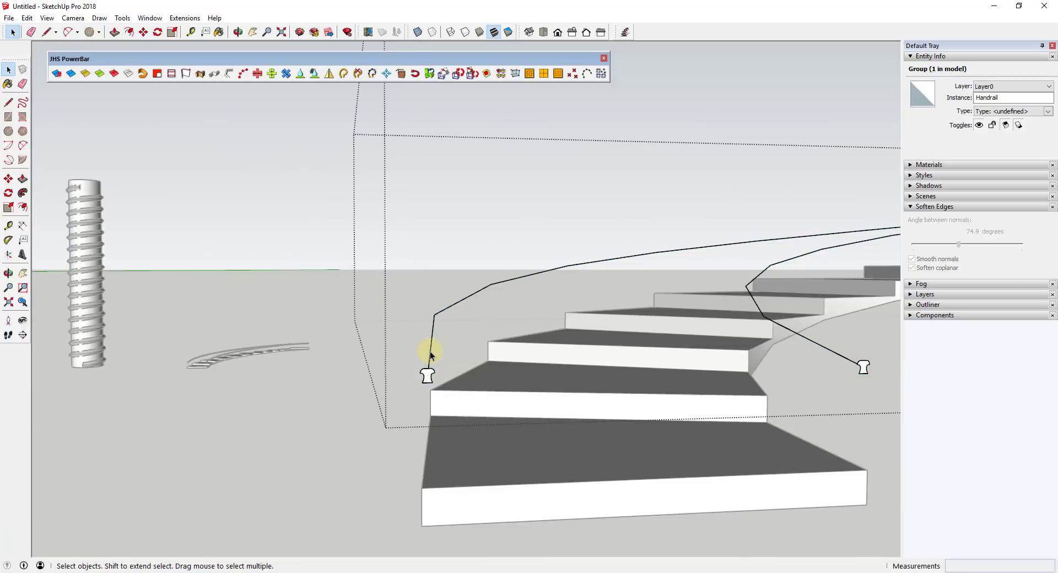
{"action": "left_click", "coordinate": [429, 373]}
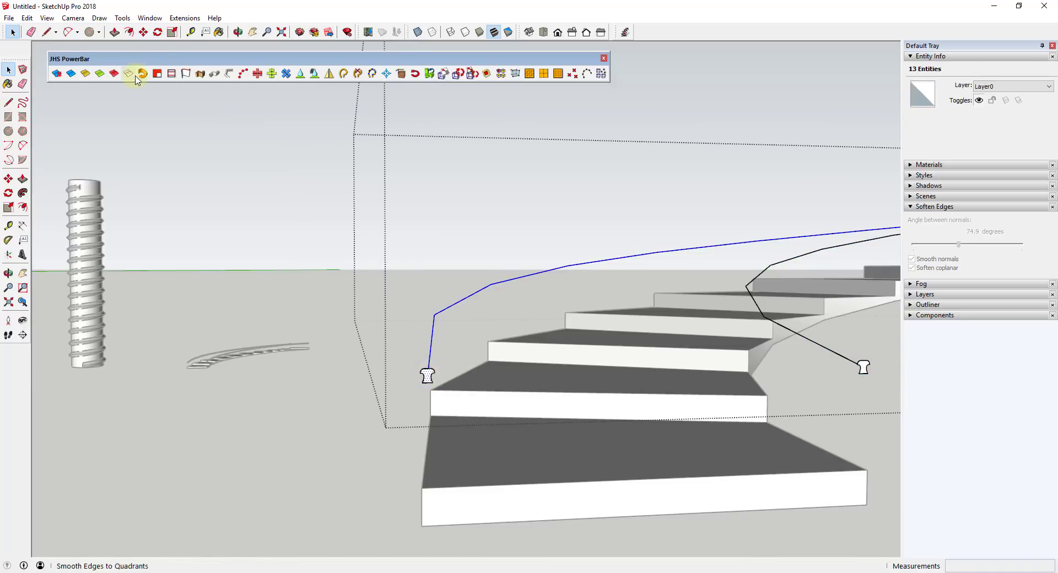
{"action": "left_click", "coordinate": [428, 376]}
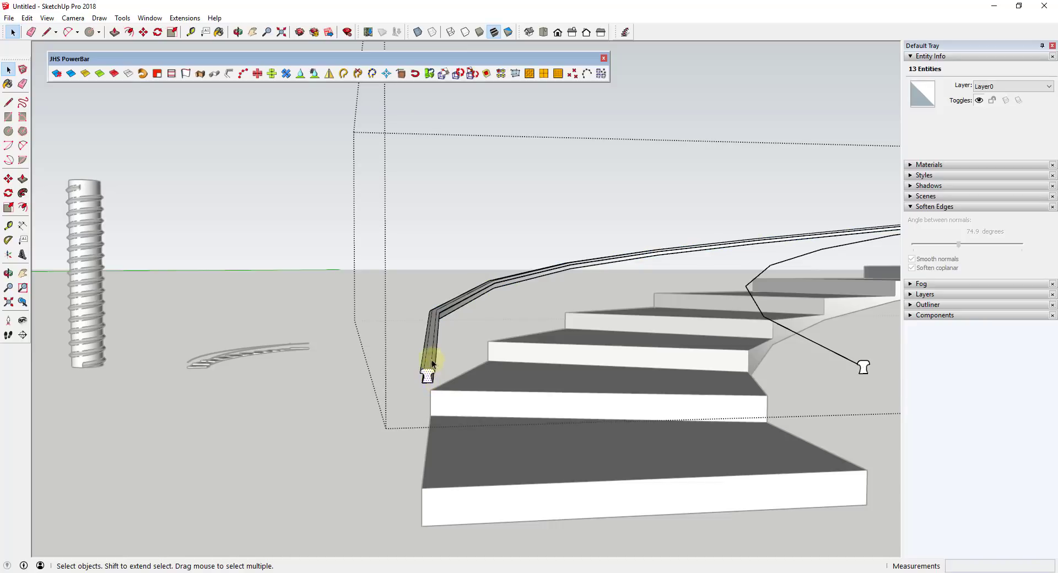
{"action": "middle_click_drag", "start_coordinate": [432, 359], "coordinate": [631, 351]}
Extrude the second handrail profile along its curved path with JHS Upright Extruder.
{"action": "key", "text": "2"}
{"action": "key", "text": "space"}
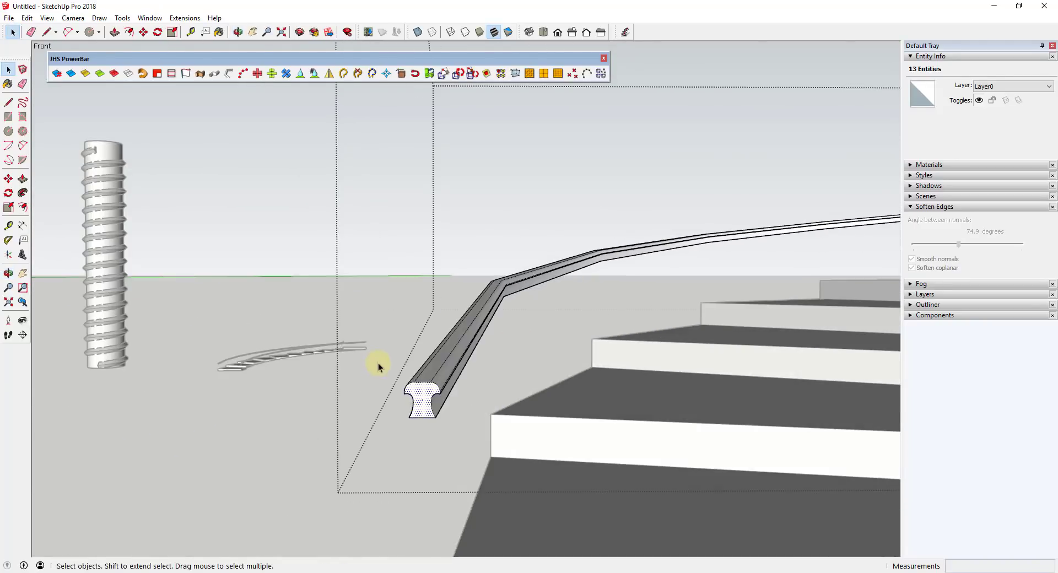
{"action": "scroll", "coordinate": [601, 359], "scroll_direction": "up", "scroll_amount": 2}
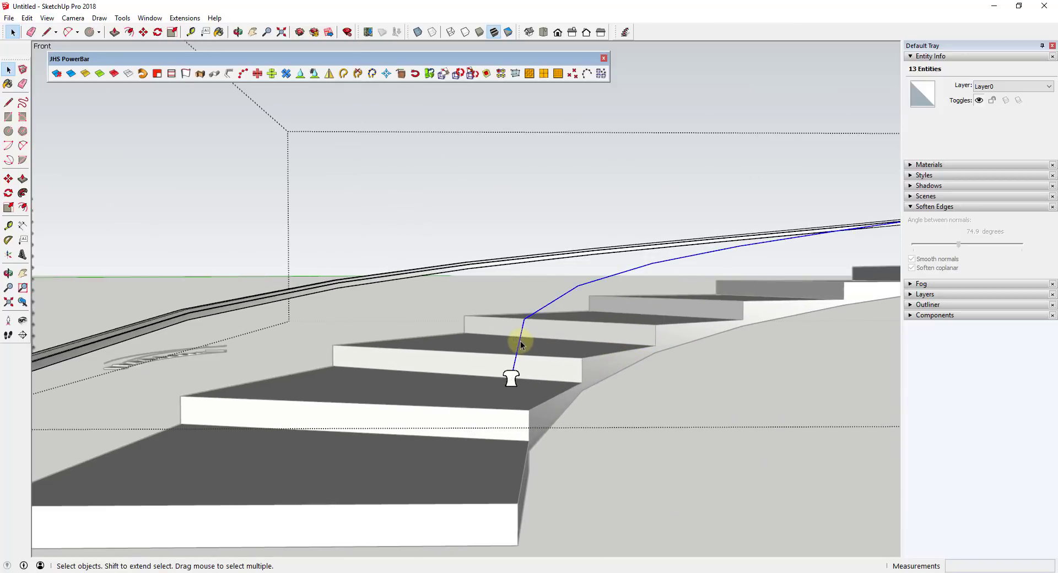
{"action": "left_click", "coordinate": [480, 375]}
{"action": "left_click", "coordinate": [509, 391]}
{"action": "scroll", "coordinate": [402, 318], "scroll_direction": "down", "scroll_amount": 5}
{"action": "scroll", "coordinate": [866, 276], "scroll_direction": "up", "scroll_amount": 5}
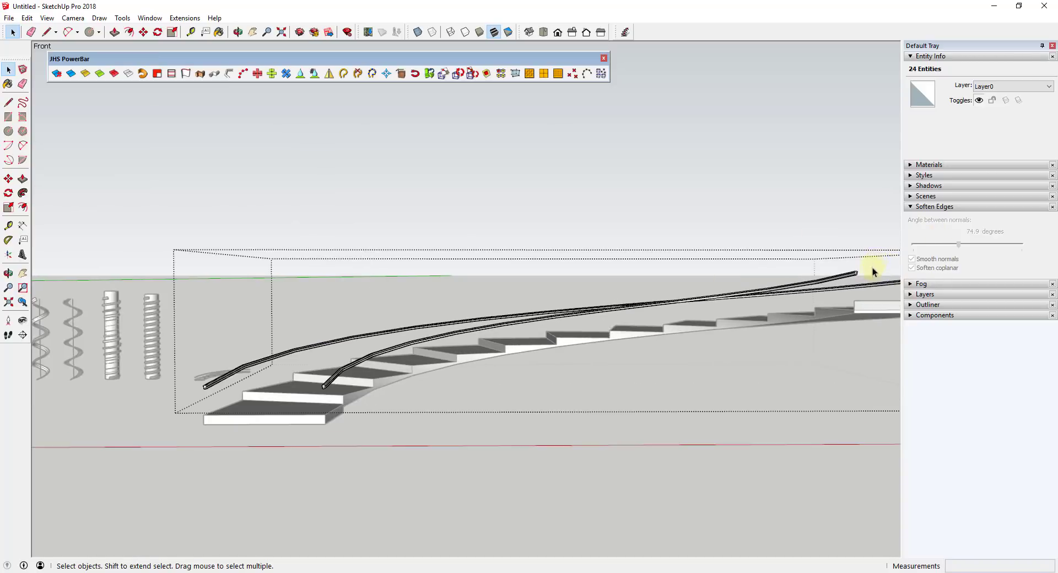
{"action": "middle_click_drag", "start_coordinate": [867, 283], "coordinate": [737, 349]}
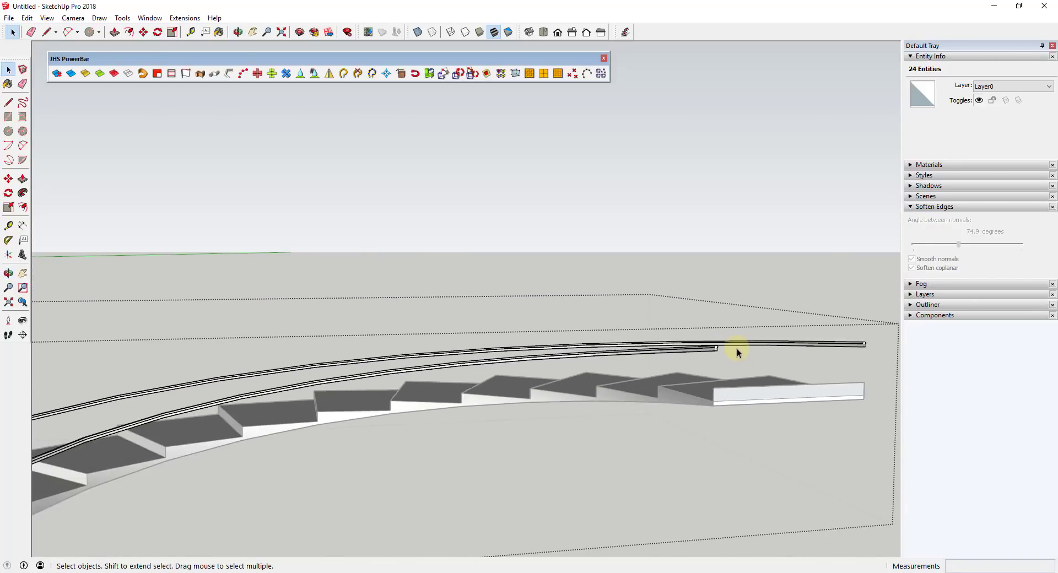
Exit the Handrail group and scale the staircase group by a factor of 0.1.
{"action": "scroll", "coordinate": [737, 349], "scroll_direction": "down", "scroll_amount": 3}
{"action": "left_click", "coordinate": [666, 450]}
{"action": "left_click", "coordinate": [737, 366]}
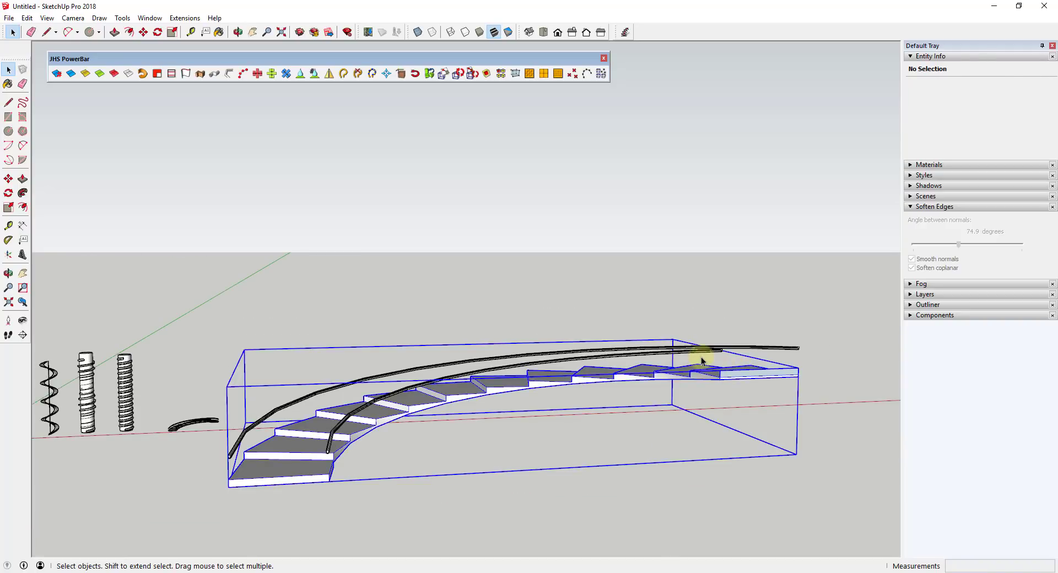
{"action": "key", "text": "s"}
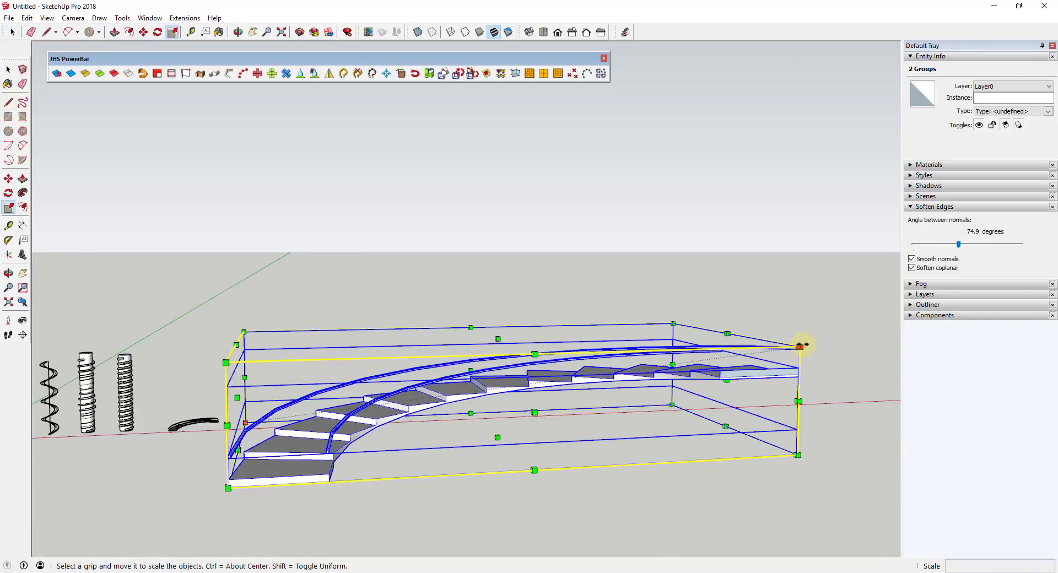
{"action": "left_click_drag", "start_coordinate": [799, 347], "coordinate": [617, 384]}
{"action": "type", "text": "."}
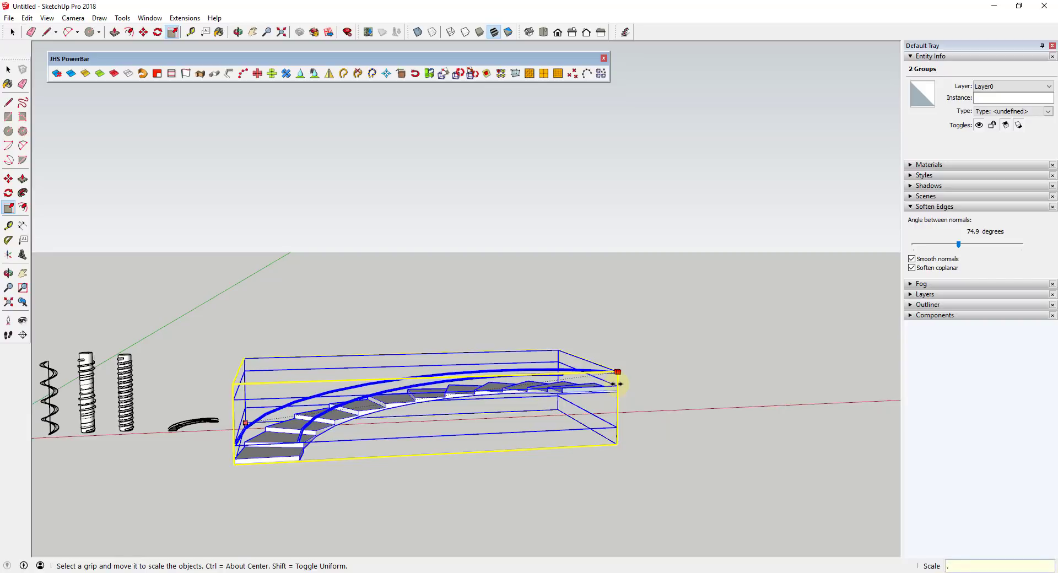
{"action": "type", "text": "1"}
{"action": "key", "text": "Return"}
{"action": "key", "text": "space"}
{"action": "scroll", "coordinate": [262, 437], "scroll_direction": "up", "scroll_amount": 10}
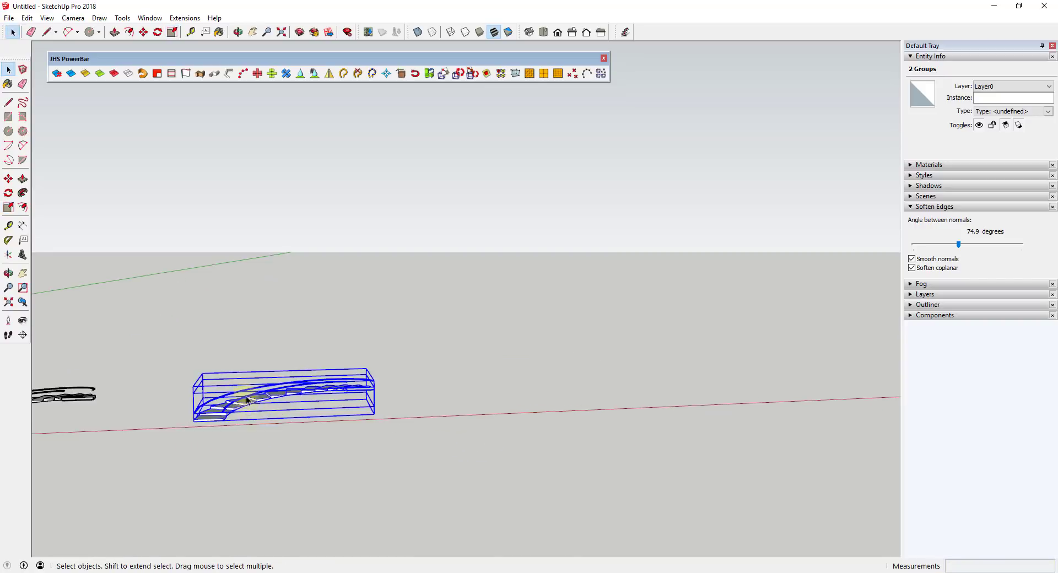
{"action": "scroll", "coordinate": [207, 442], "scroll_direction": "up", "scroll_amount": 5}
{"action": "middle_click_drag", "start_coordinate": [207, 442], "coordinate": [330, 343]}
{"action": "scroll", "coordinate": [296, 318], "scroll_direction": "up", "scroll_amount": 5}
{"action": "scroll", "coordinate": [296, 318], "scroll_direction": "down", "scroll_amount": 8}
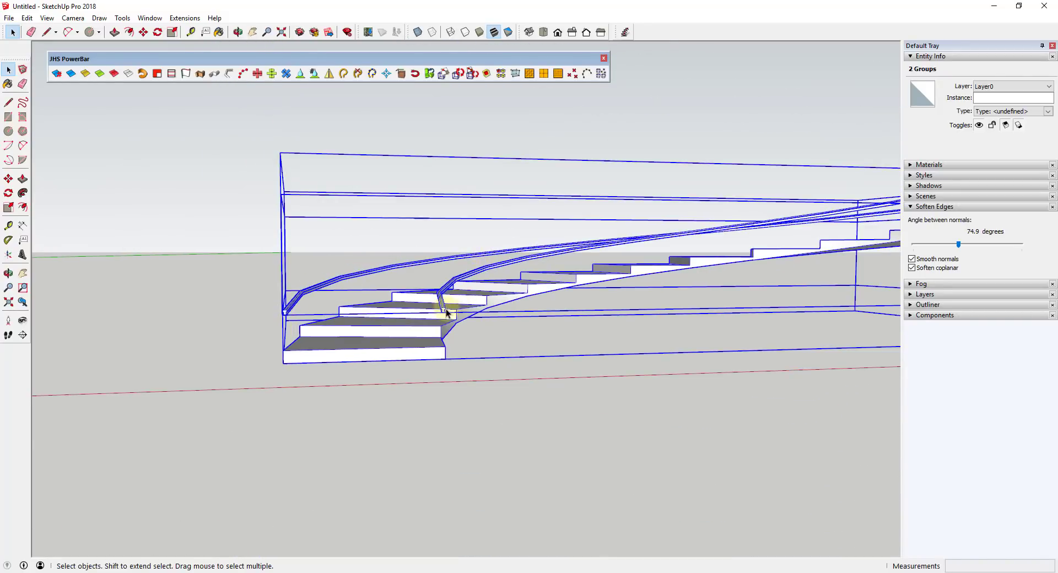
{"action": "scroll", "coordinate": [447, 312], "scroll_direction": "up", "scroll_amount": 5}
{"action": "scroll", "coordinate": [462, 238], "scroll_direction": "down", "scroll_amount": 8}
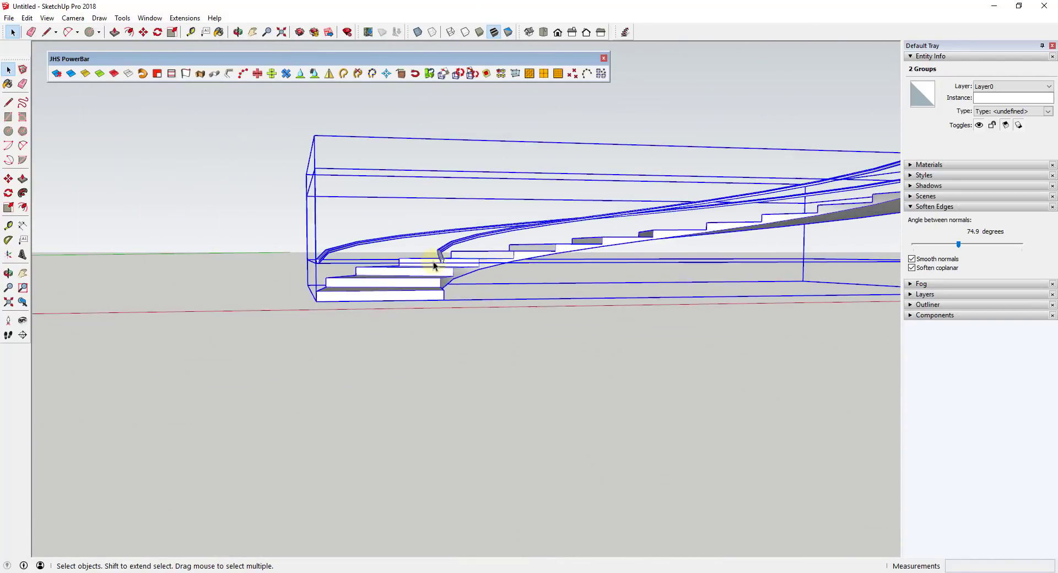
{"action": "middle_click_drag", "start_coordinate": [571, 252], "coordinate": [675, 318]}
{"action": "scroll", "coordinate": [675, 319], "scroll_direction": "up", "scroll_amount": 6}
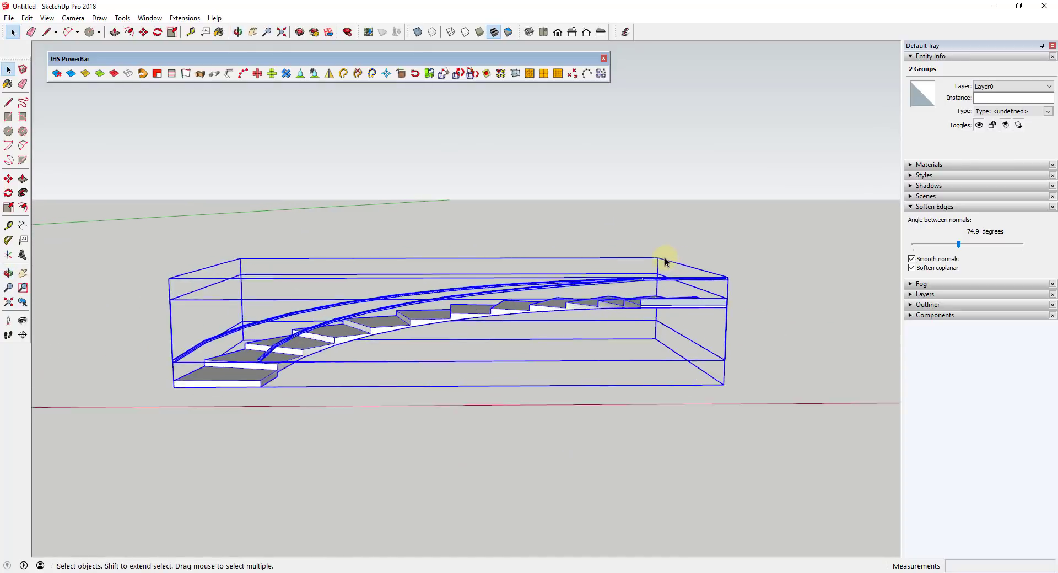